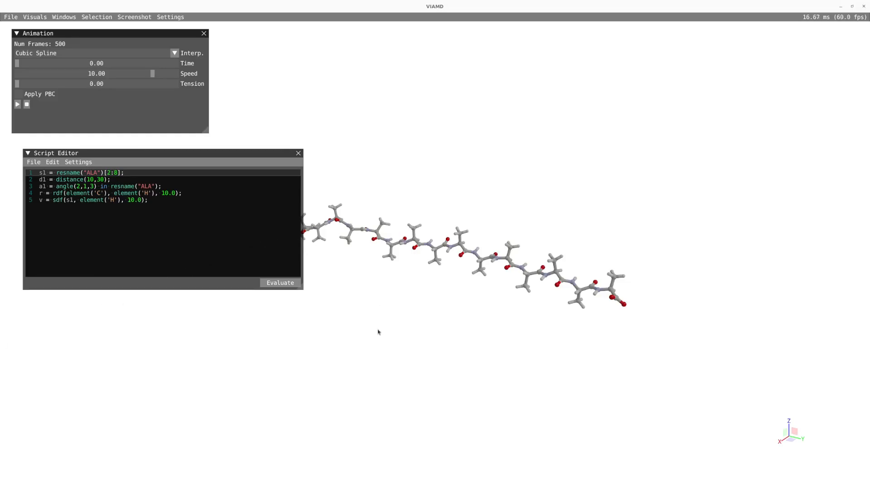
Step: Load the aspirin-phospholipase.gro structure and the aspirin-phospholipase.xtc trajectory in place of the current molecule
drag(377, 331, 410, 265)
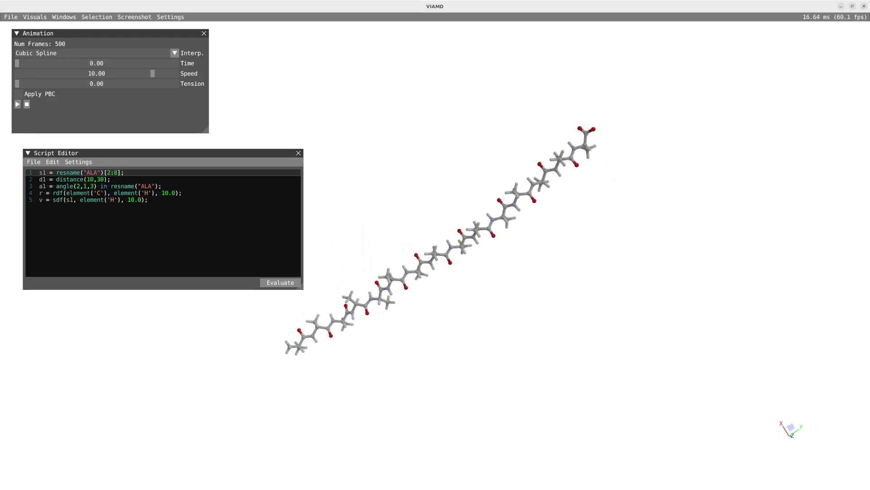
drag(290, 271, 369, 232)
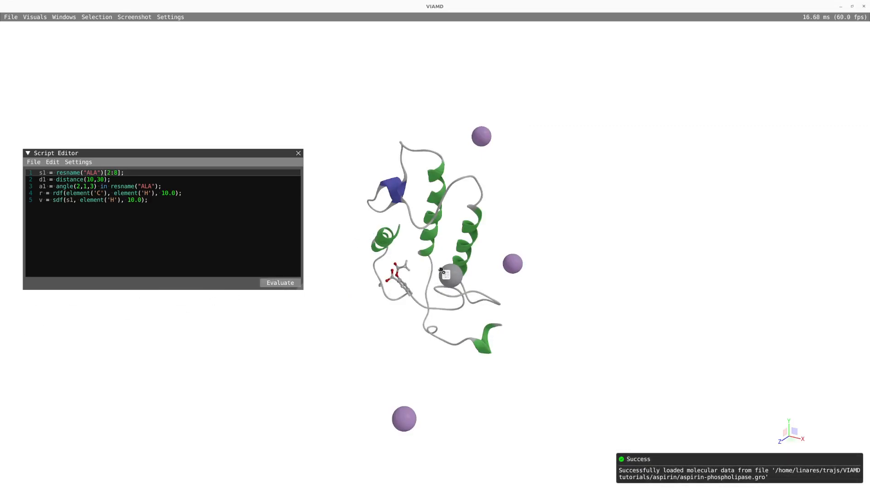
drag(442, 271, 442, 272)
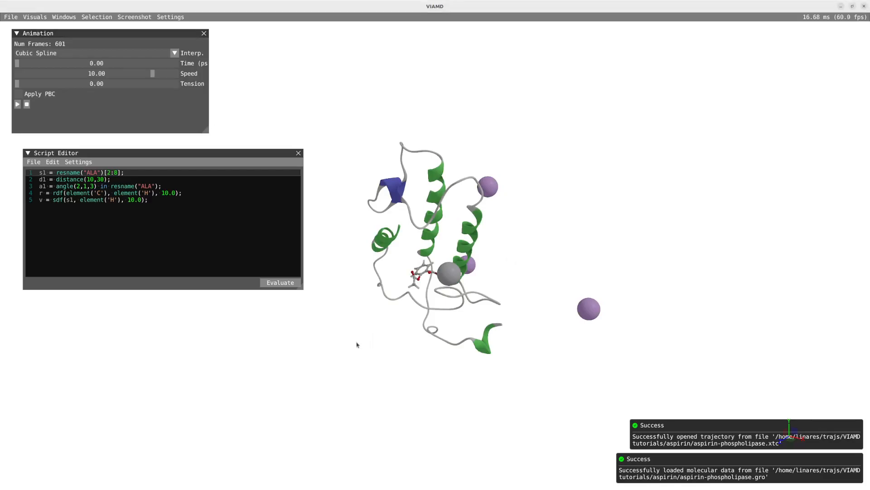
drag(356, 344, 381, 291)
scroll(376, 297, up, 3)
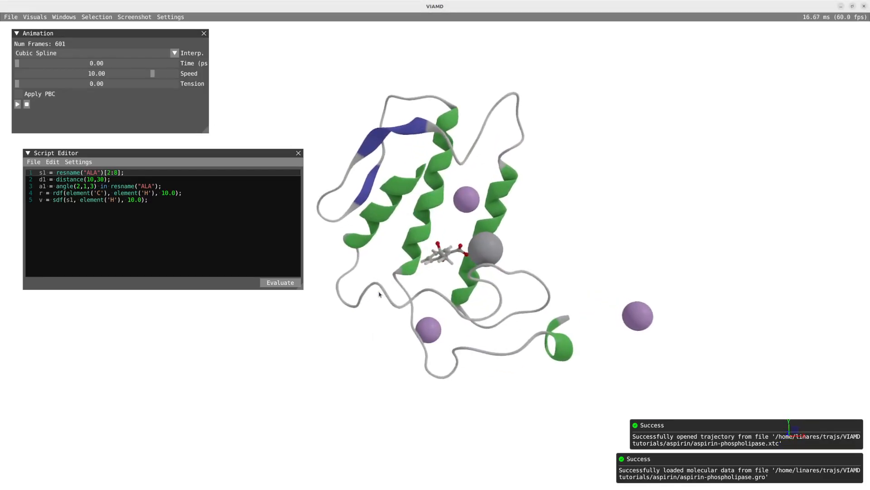
Step: Show the Representations window and hide the ion representation, leaving the water representation hidden
click(72, 20)
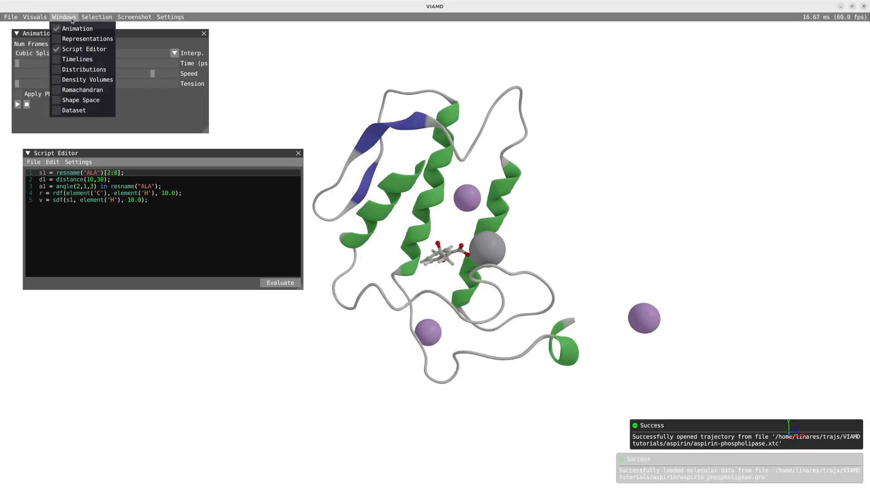
click(81, 41)
click(685, 132)
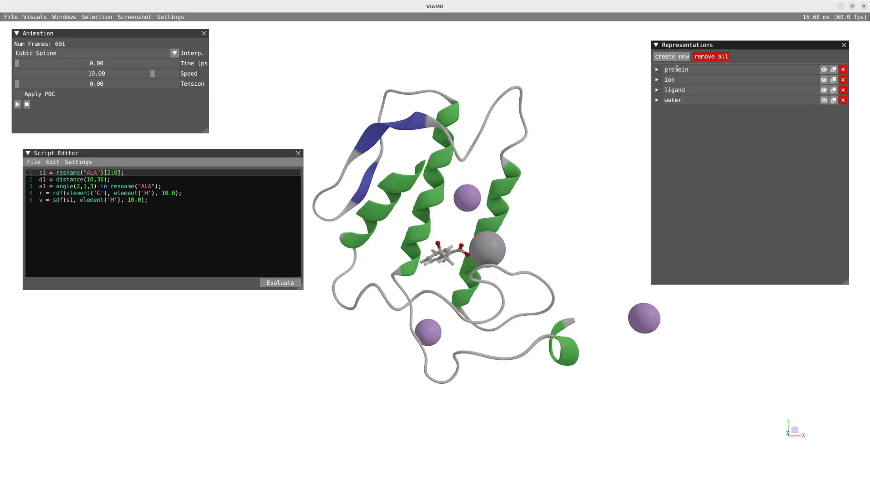
click(824, 100)
click(824, 100)
click(824, 80)
Step: Inspect the aspirin ligand between the helices and move the trajectory time to about 1541.58 ps
drag(406, 291, 464, 294)
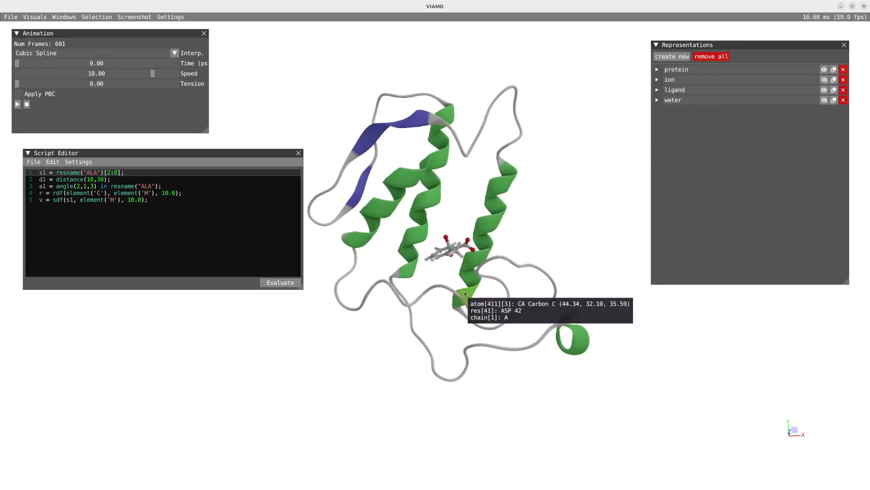
mouse_move(449, 254)
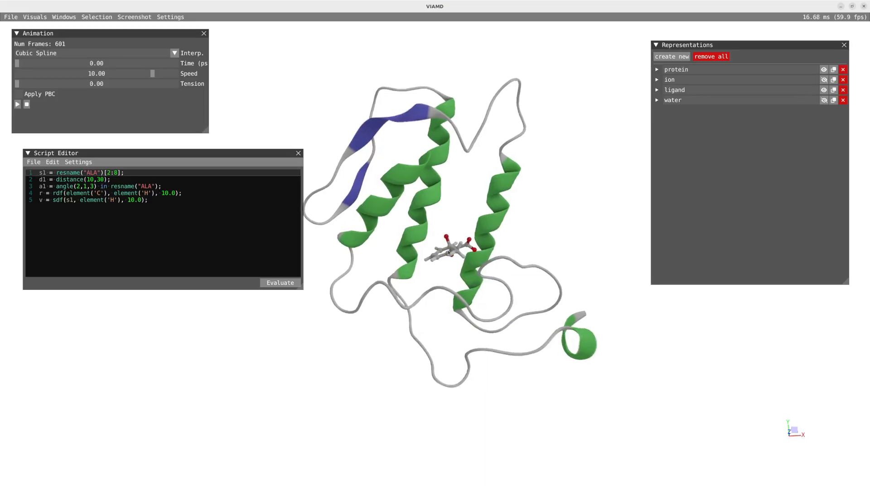
scroll(448, 252, up, 6)
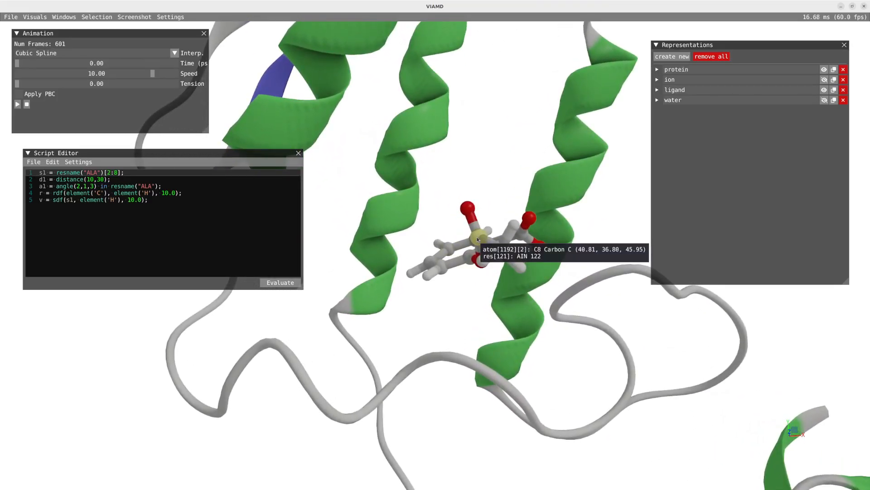
scroll(432, 306, down, 6)
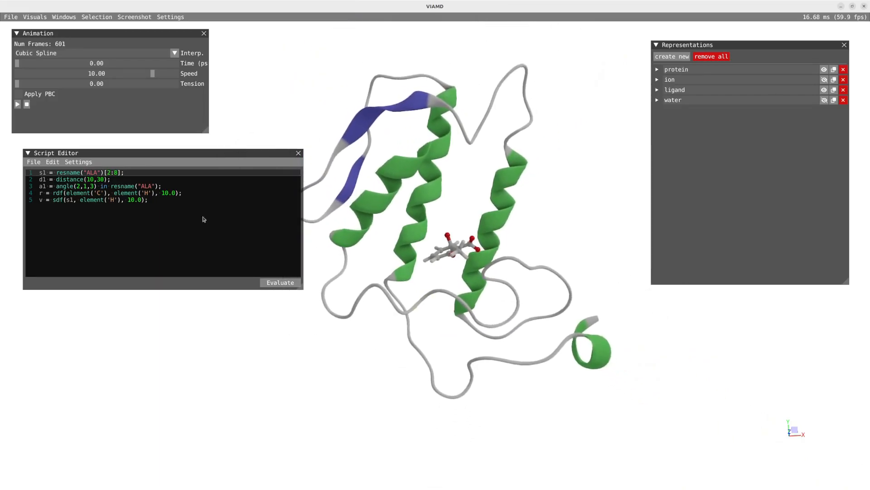
drag(20, 64, 99, 64)
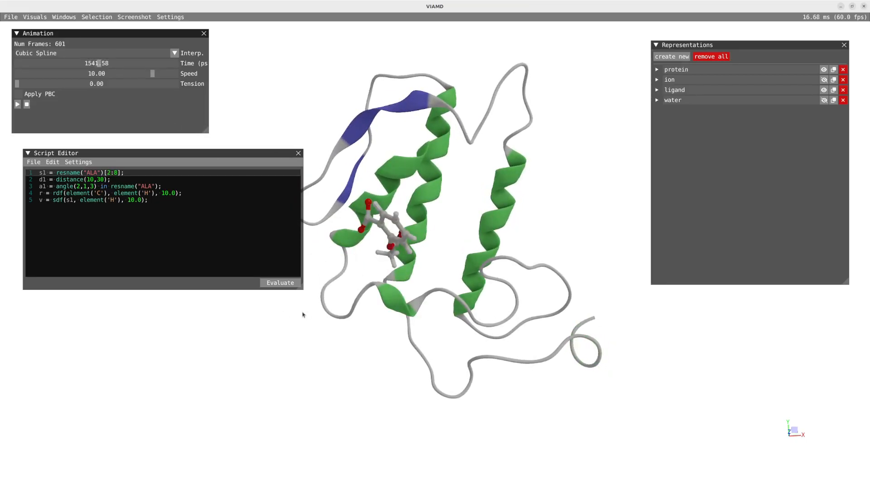
Step: Select the ligand's O2 and C7 atoms and add the script line dist1 = distance(1209, 1208)
drag(453, 336, 465, 200)
scroll(451, 279, up, 10)
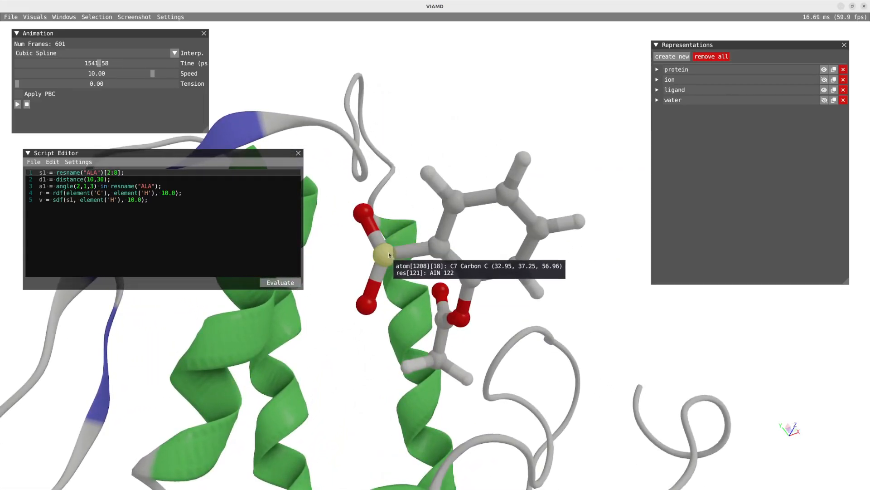
shift+click(361, 210)
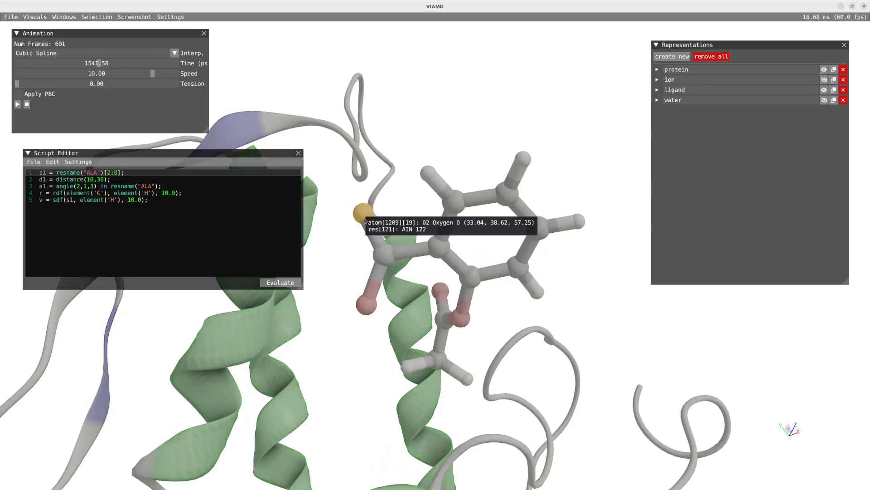
shift+click(384, 256)
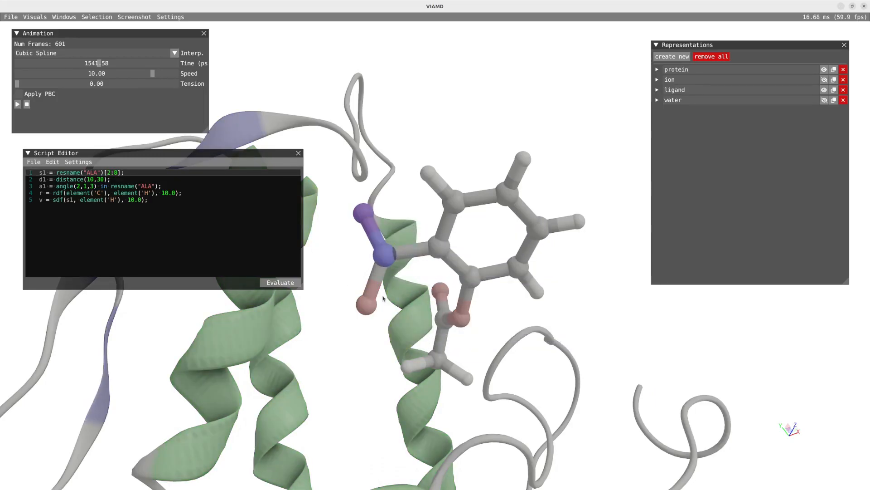
right_click(383, 255)
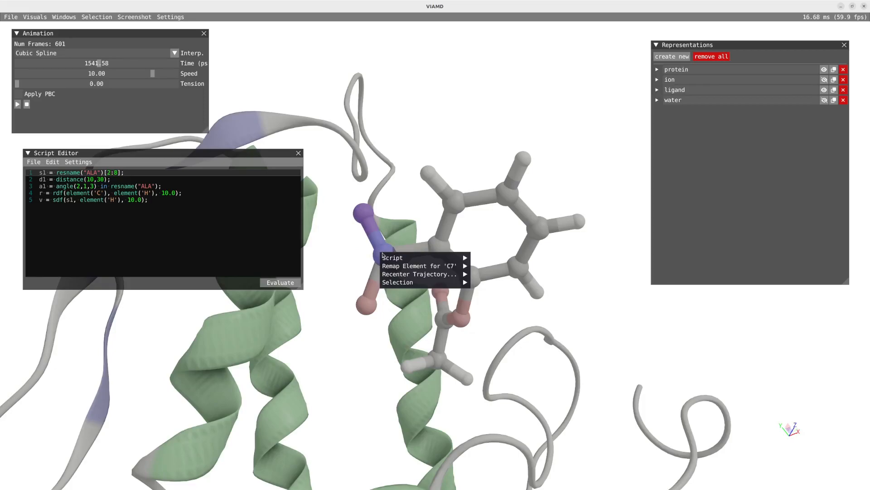
mouse_move(393, 258)
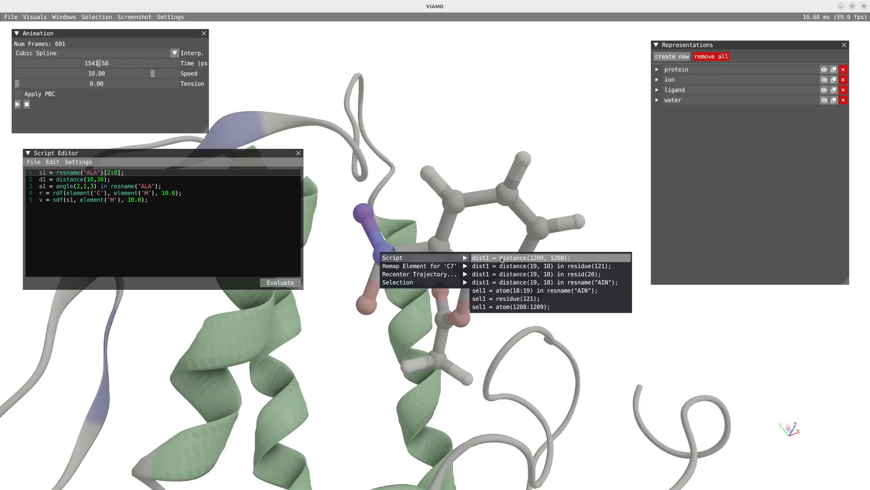
click(501, 259)
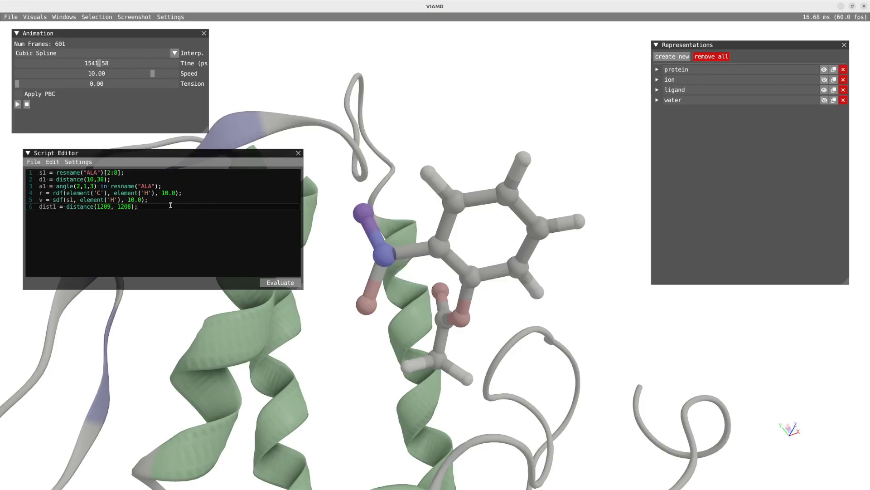
Step: Delete the five old example lines above the dist1 definition in the script
drag(166, 203, 37, 174)
key(BackSpace)
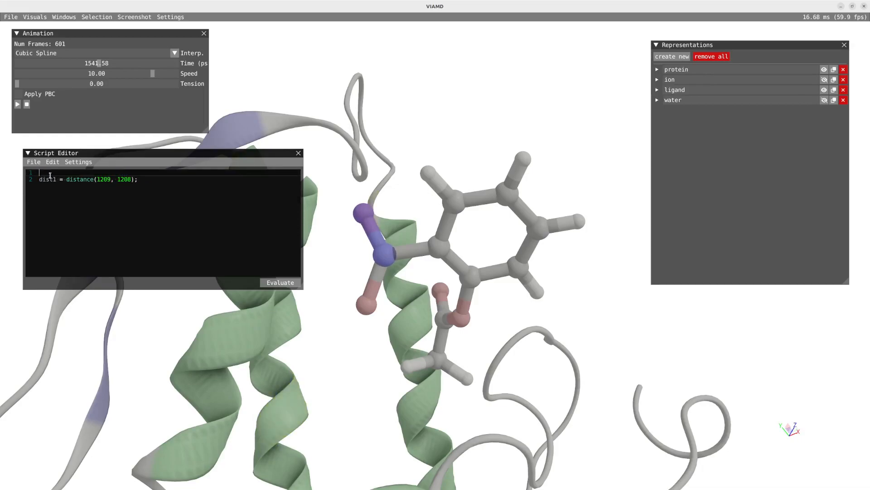
click(143, 180)
Step: Add ligand atom C3 to the selection and insert the script line ang1 = angle(1209, 1208, 1207)
drag(352, 263, 340, 269)
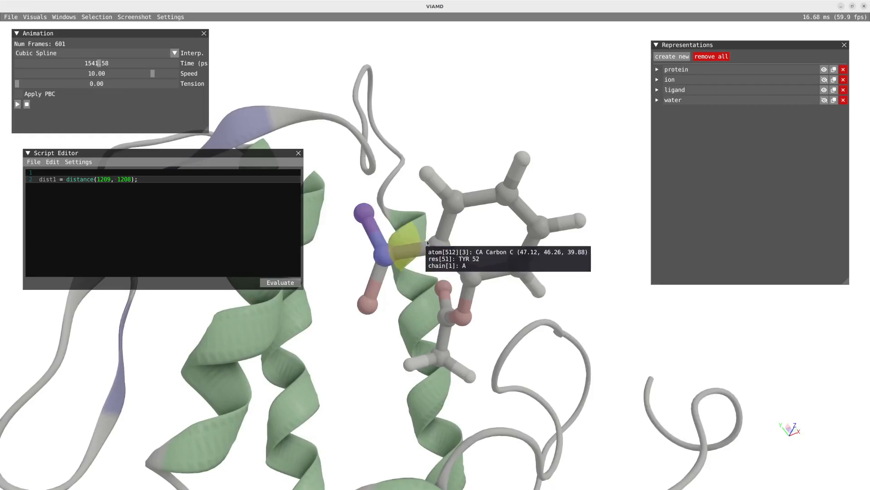
right_click(441, 248)
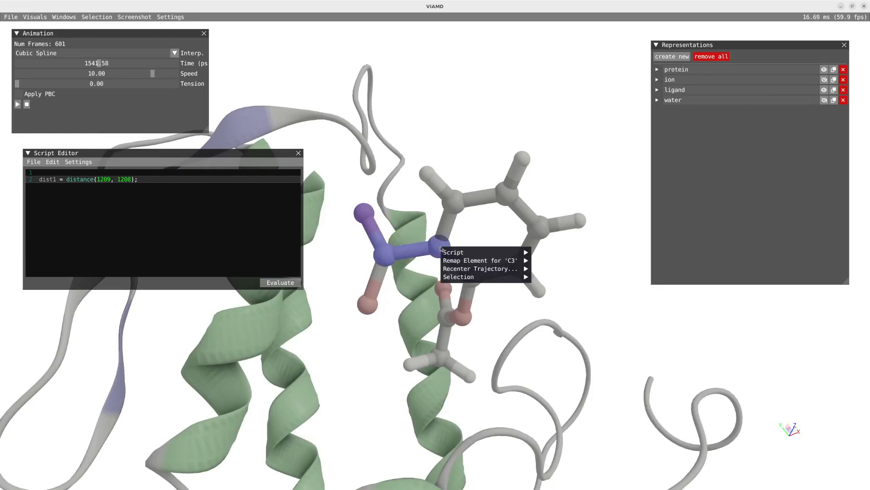
mouse_move(466, 252)
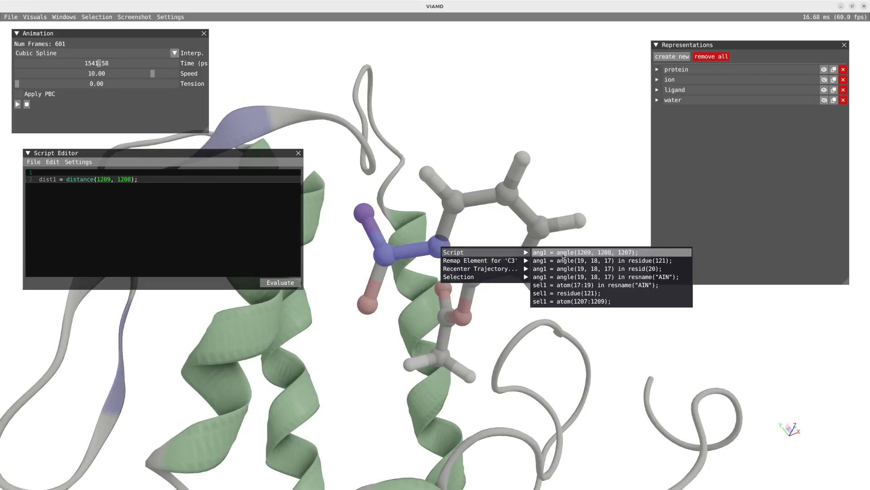
click(564, 256)
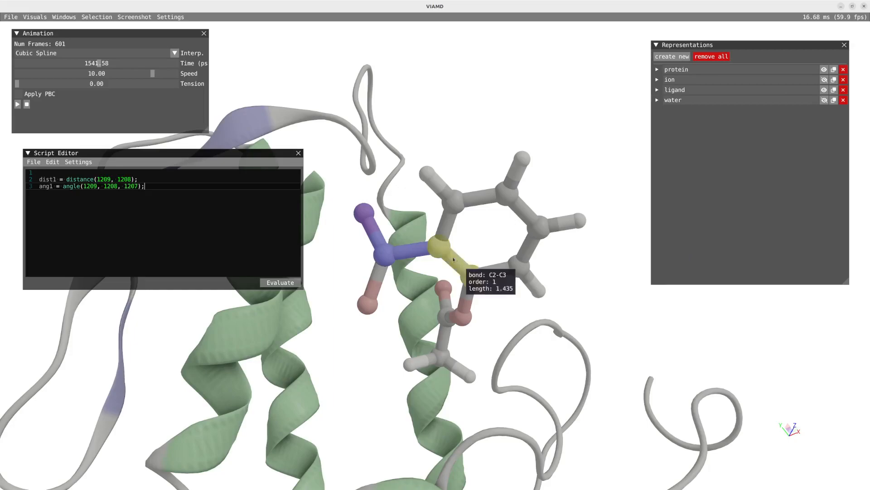
Step: Add ligand atom C2 to the selection and insert the script line dih1 = dihedral(1209, 1208, 1207, 1198)
shift+click(471, 276)
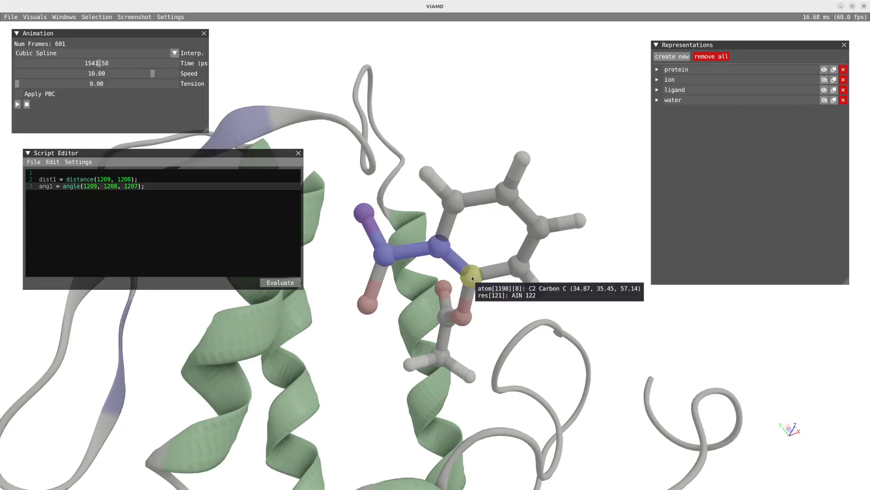
right_click(473, 277)
mouse_move(483, 282)
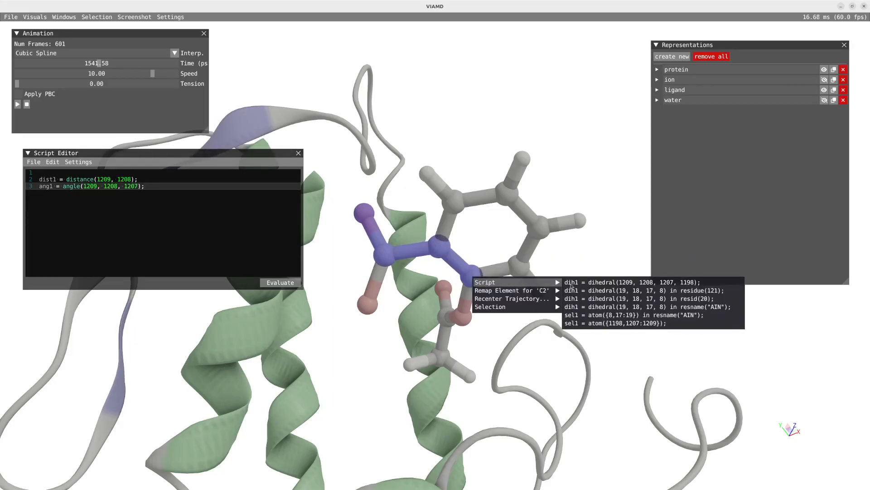
click(577, 284)
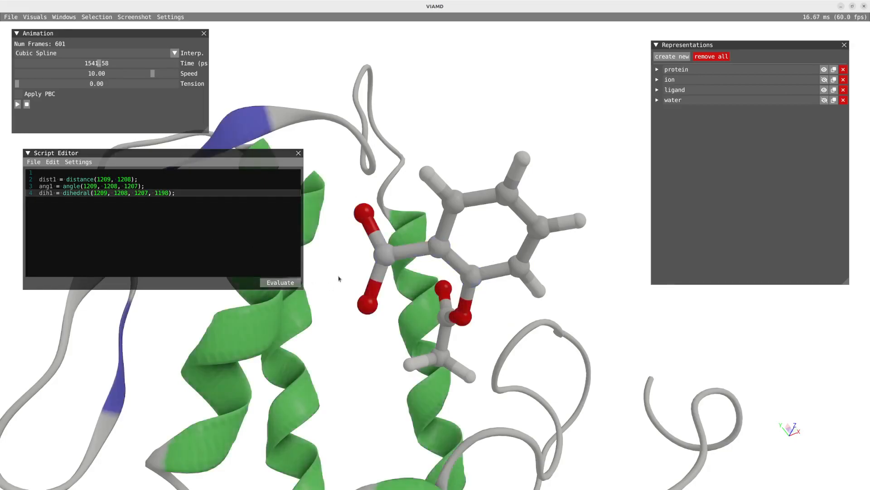
Step: Evaluate the script containing the distance, angle and dihedral definitions
drag(361, 372, 349, 313)
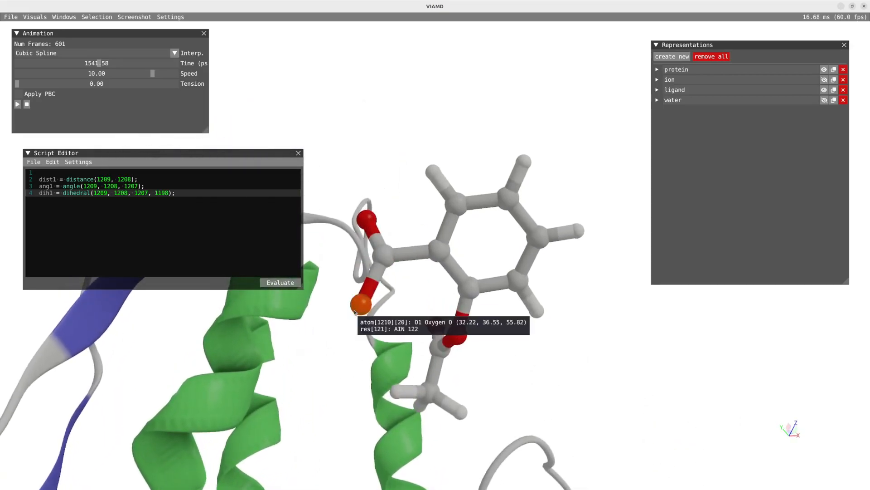
scroll(349, 313, down, 3)
click(277, 283)
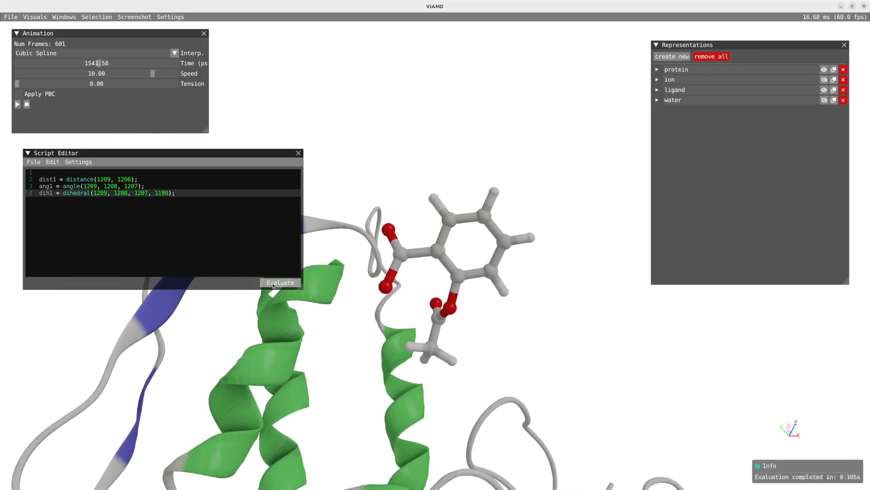
Step: Show the Timelines window and plot the dist1 property in it
click(89, 18)
mouse_move(64, 17)
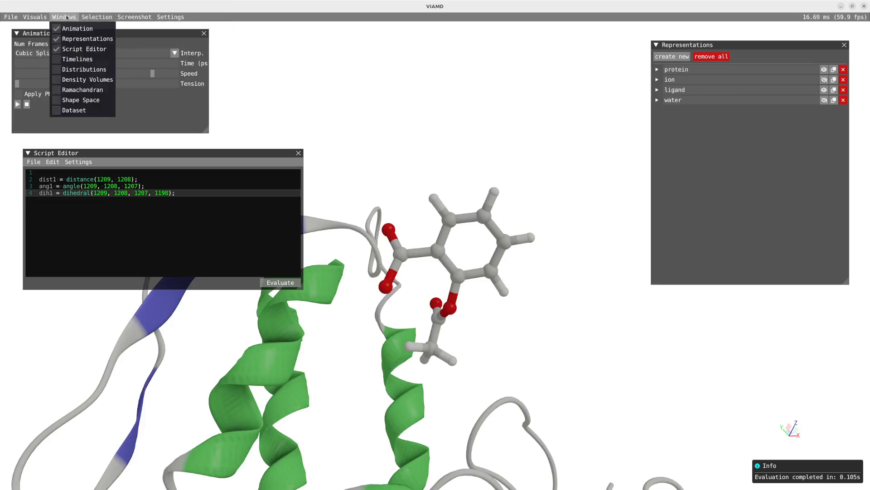
click(83, 60)
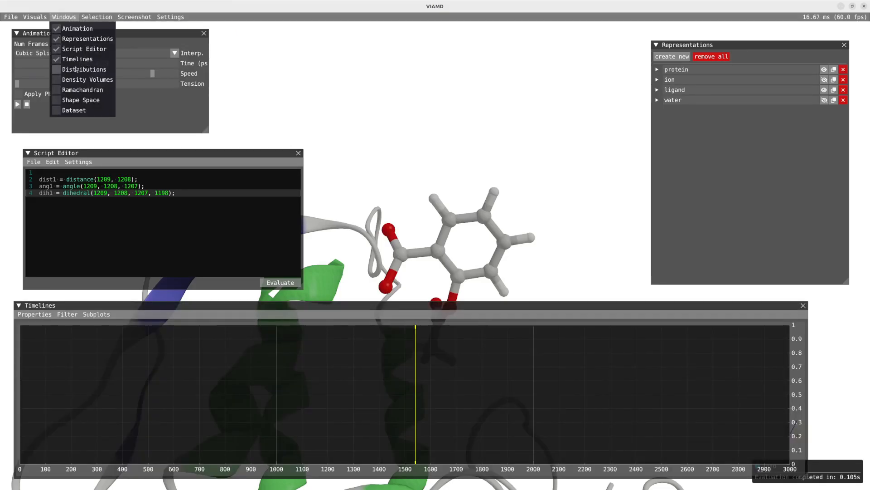
click(31, 316)
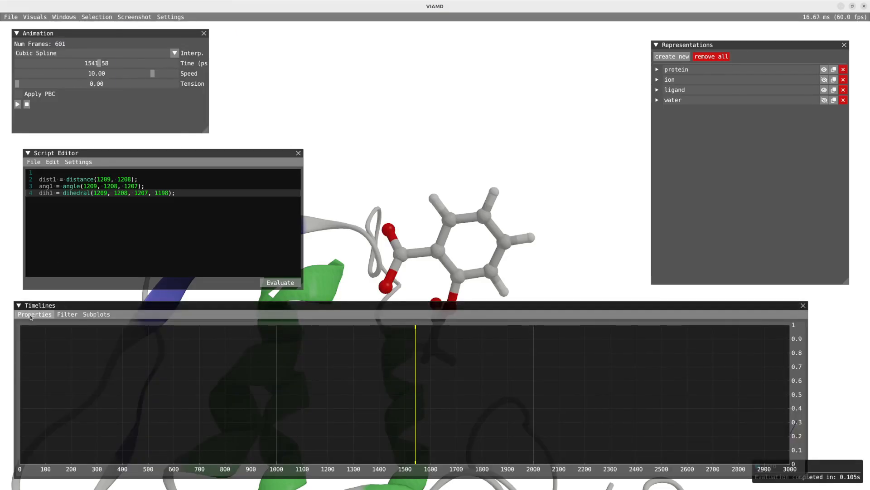
click(31, 316)
drag(33, 327, 99, 362)
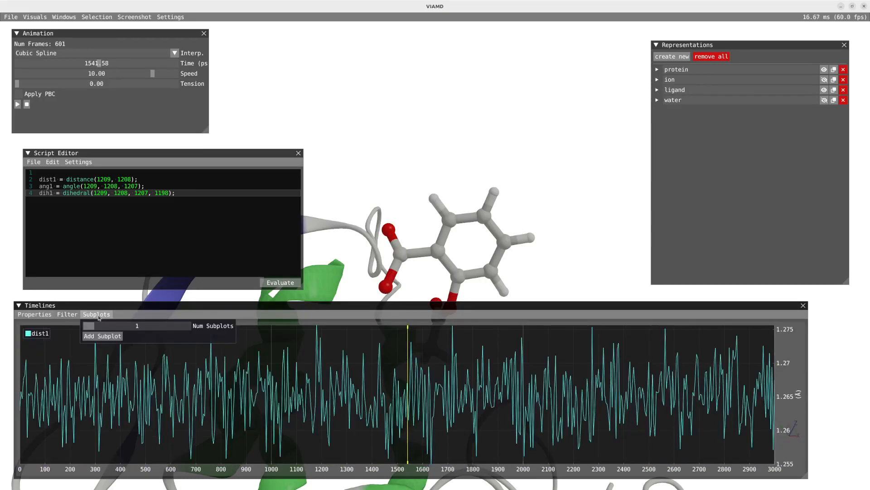
Step: Add two more timeline subplots, plotting ang1 in the second and dih1 in the third
click(99, 326)
mouse_move(35, 314)
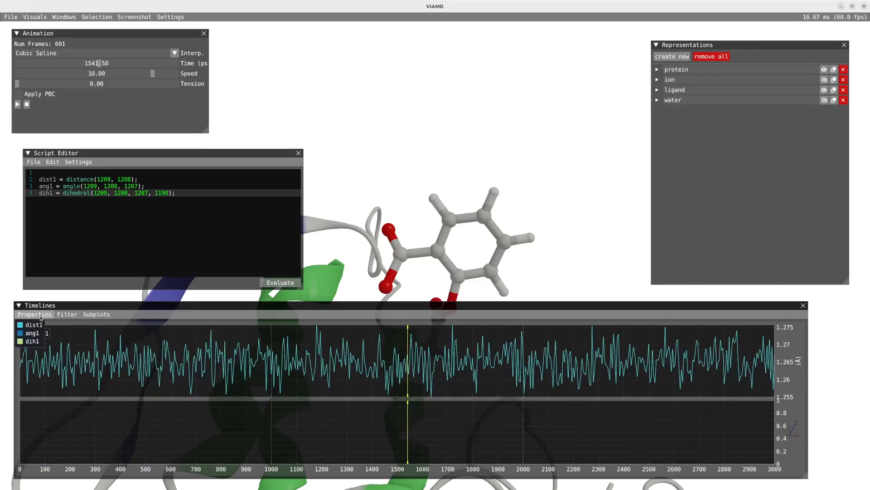
drag(34, 335, 79, 408)
mouse_move(96, 314)
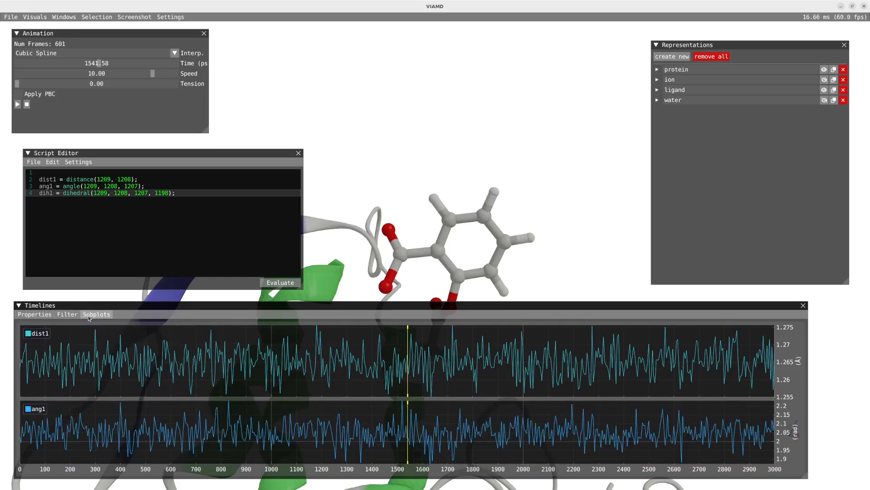
click(113, 326)
mouse_move(34, 314)
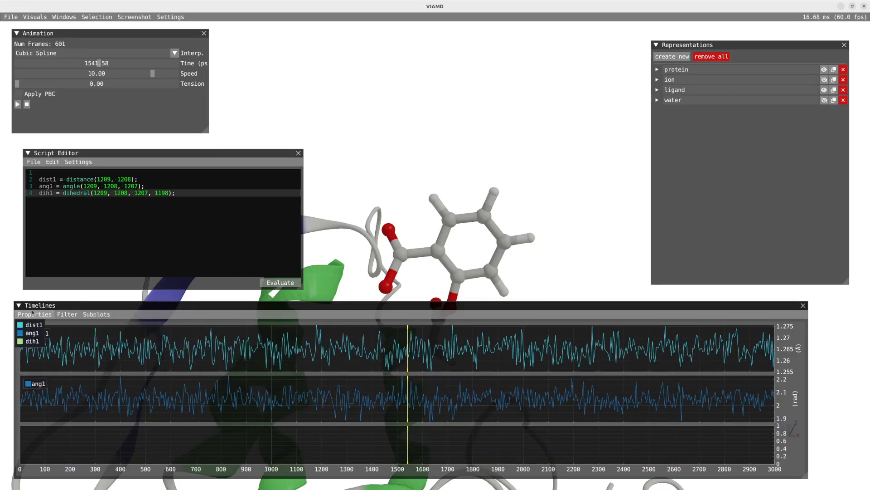
drag(32, 341, 102, 451)
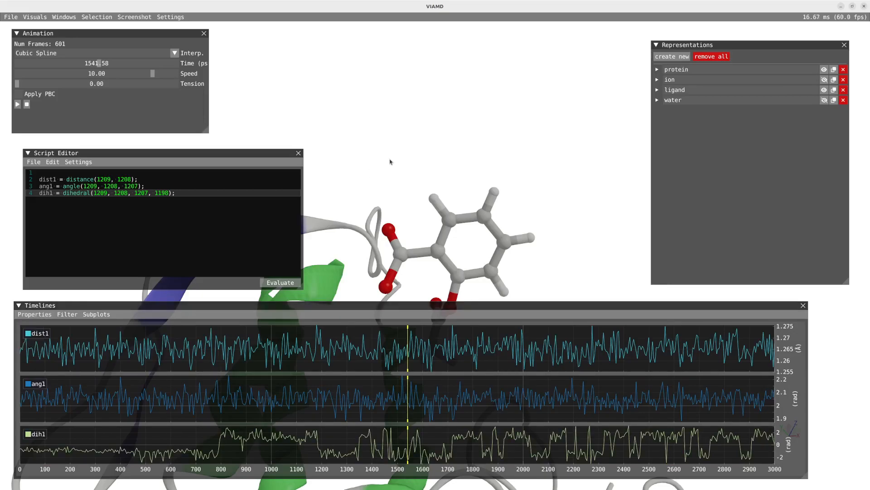
Step: Set the selection granularity to Residue and select the aspirin ligand residue AIN 122
scroll(390, 161, down, 5)
drag(390, 162, 461, 278)
drag(382, 211, 462, 148)
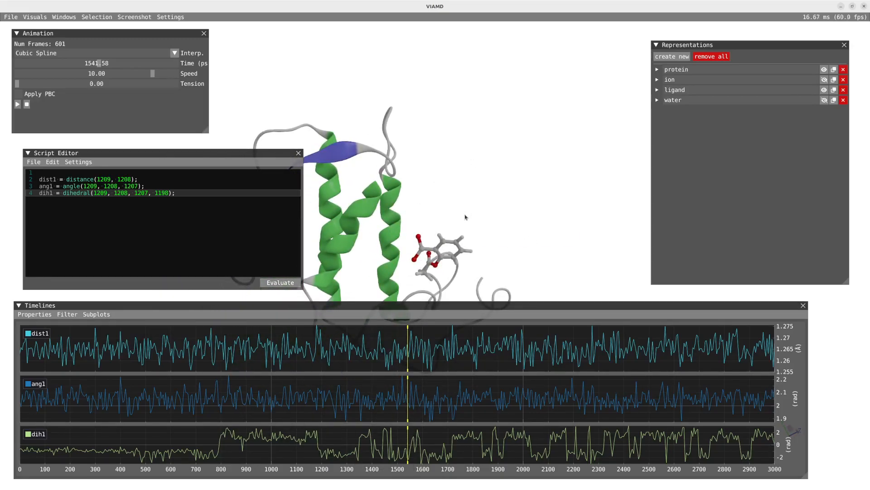
drag(476, 238, 473, 226)
mouse_move(443, 244)
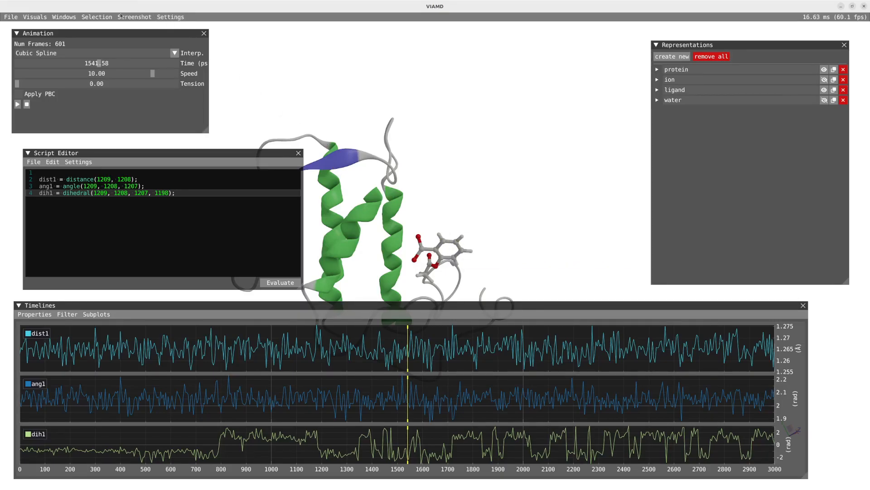
click(99, 19)
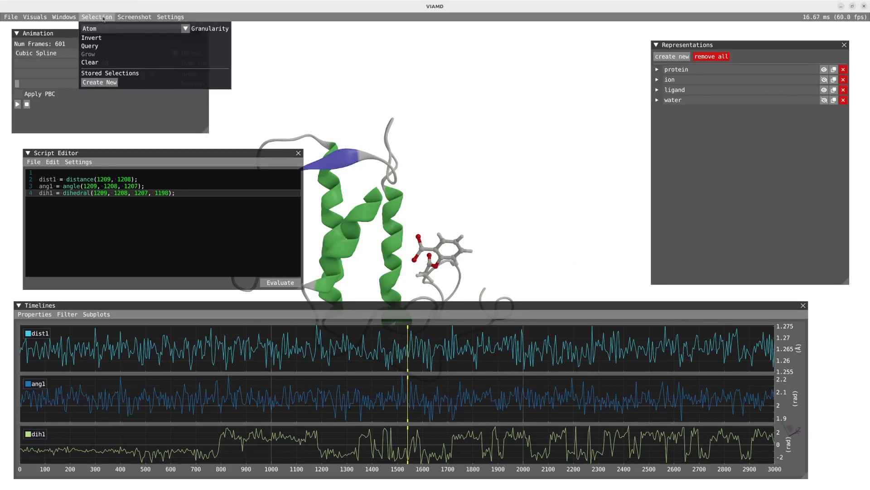
click(160, 31)
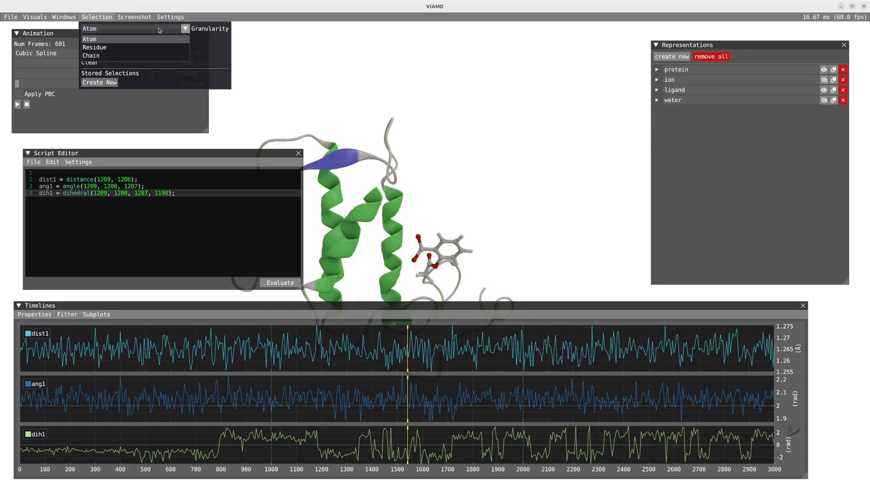
click(105, 47)
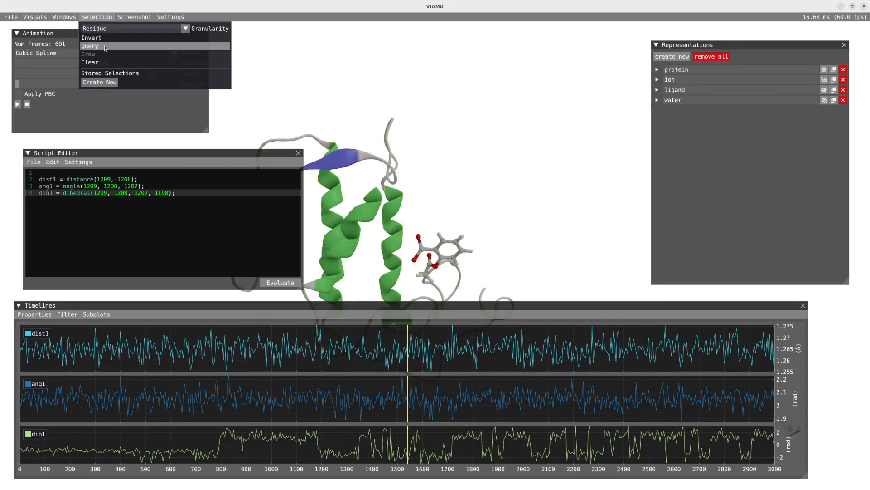
click(458, 181)
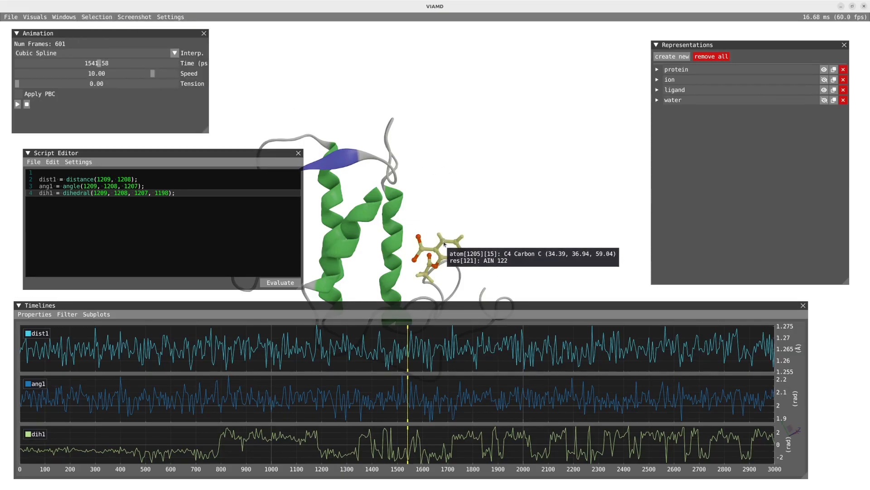
shift+click(444, 243)
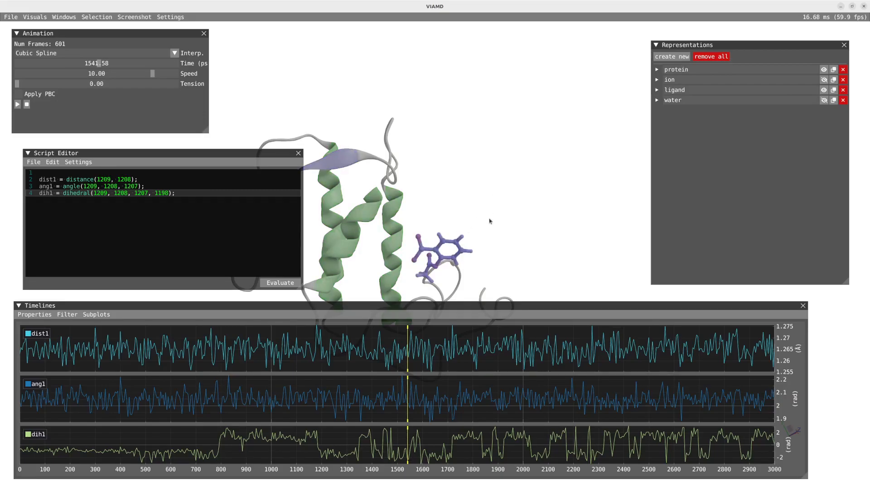
Step: Rewind the trajectory to time 0.00, where the simulation starts
scroll(487, 235, down, 3)
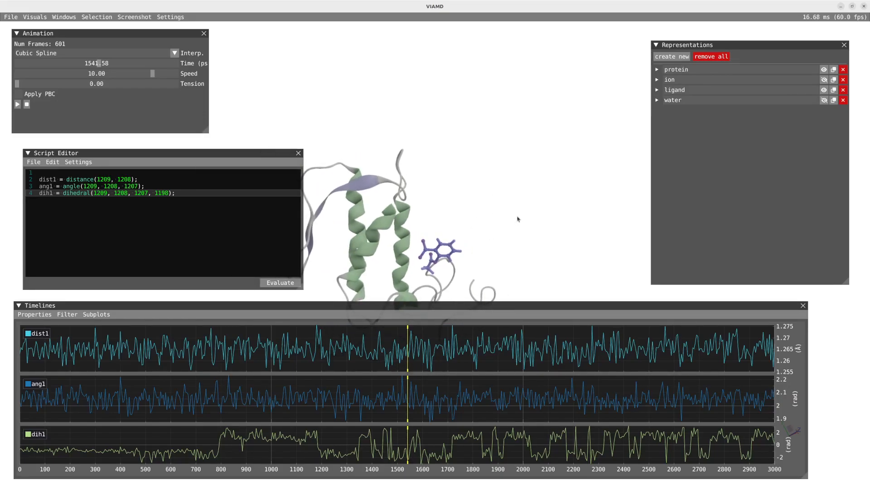
drag(517, 216, 491, 252)
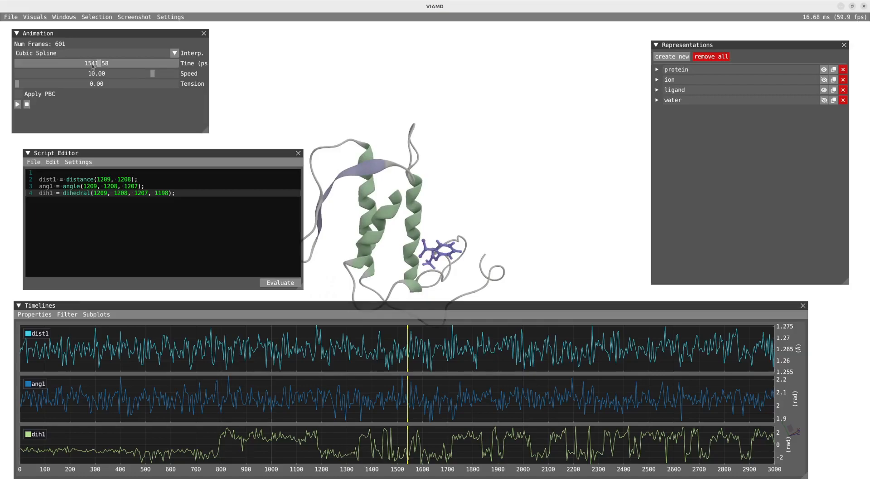
drag(99, 67, 16, 66)
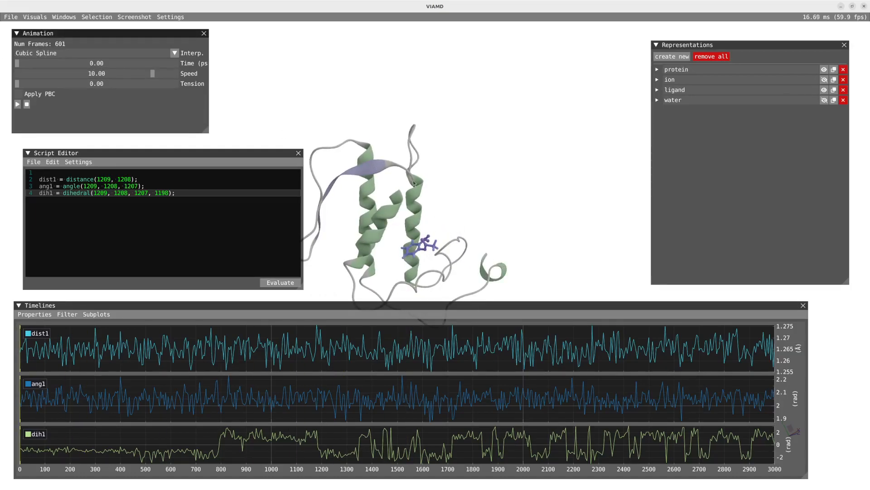
click(512, 231)
drag(512, 231, 344, 252)
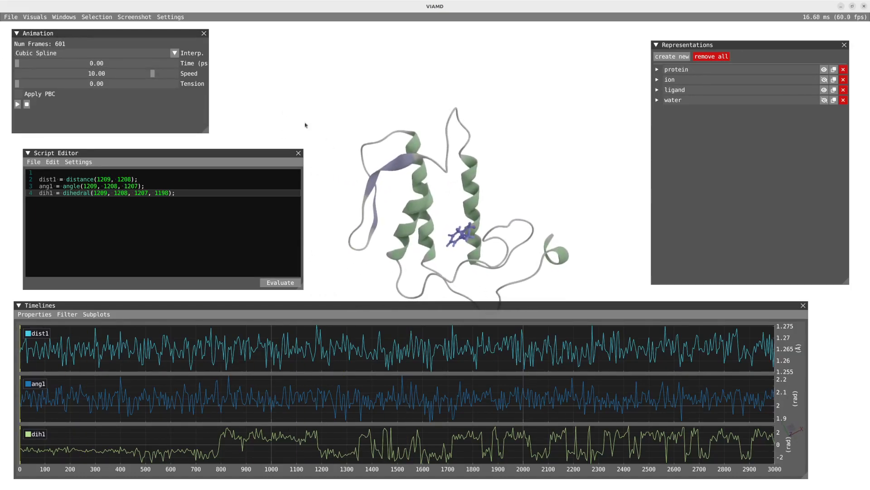
Step: Grow the ligand selection in Radial mode with a value of 4.00 and apply it
scroll(481, 242, up, 3)
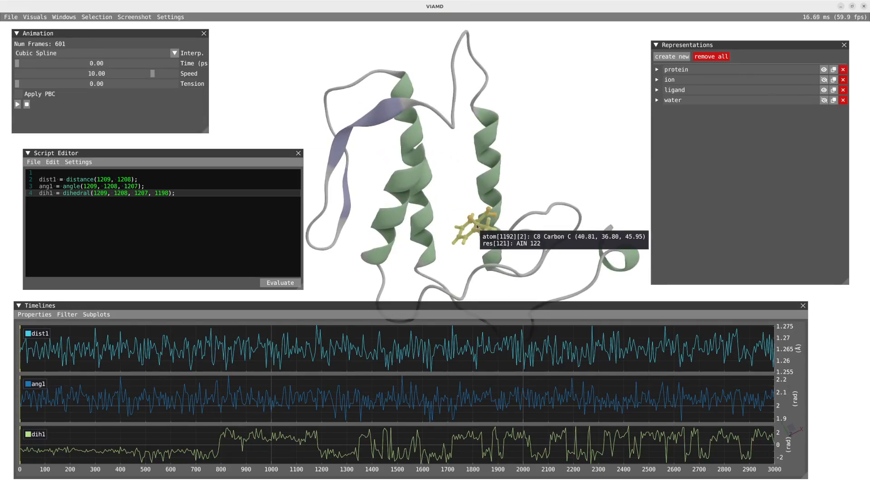
right_click(477, 226)
mouse_move(518, 255)
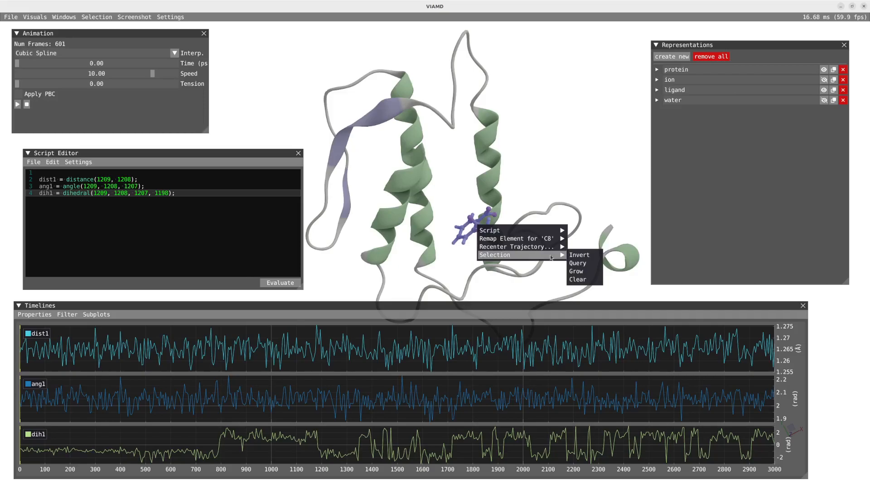
click(576, 272)
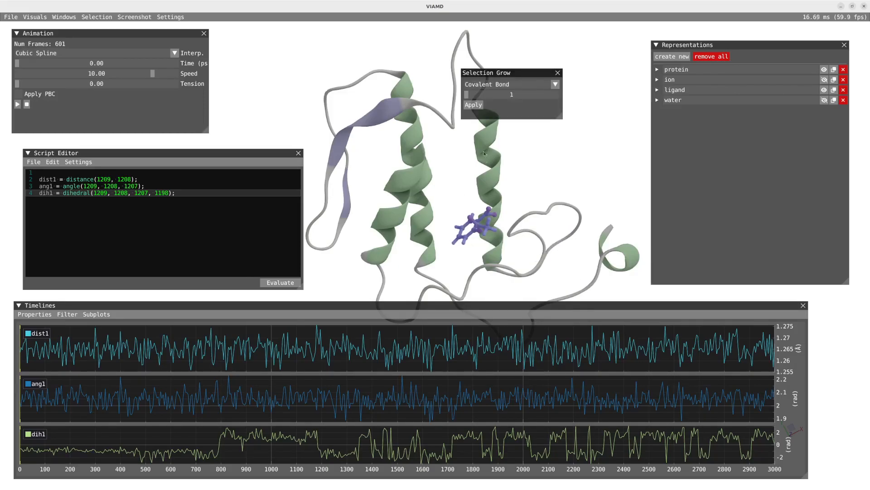
click(503, 85)
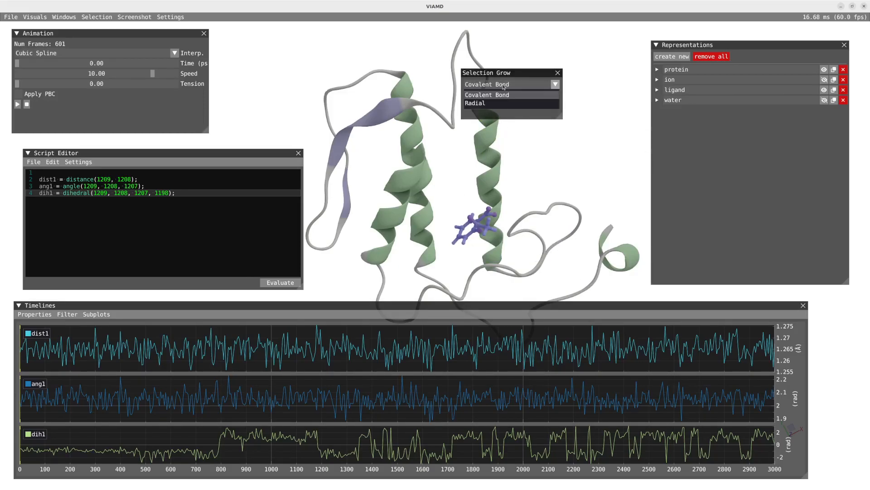
click(481, 103)
drag(467, 94, 486, 94)
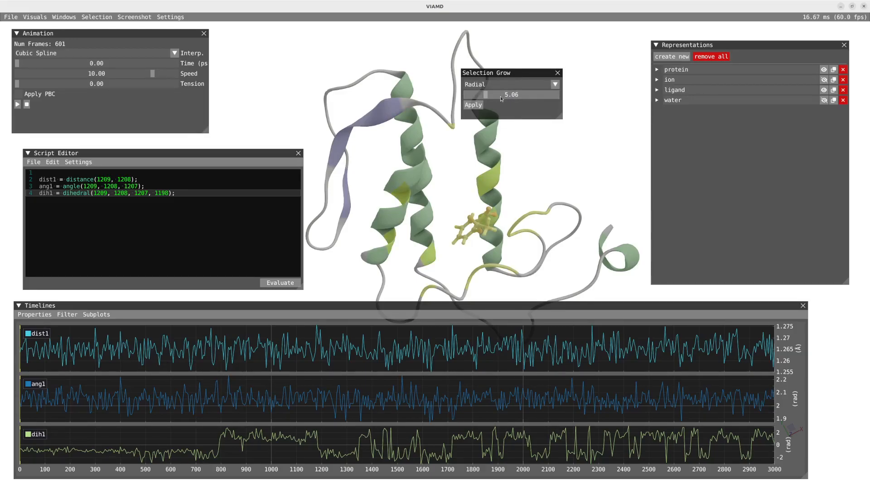
ctrl+click(501, 97)
text(4)
key(Return)
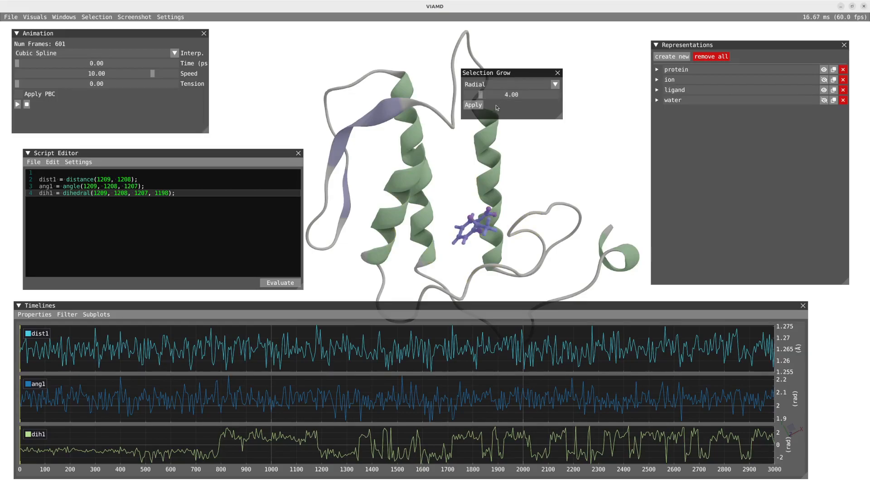
click(474, 105)
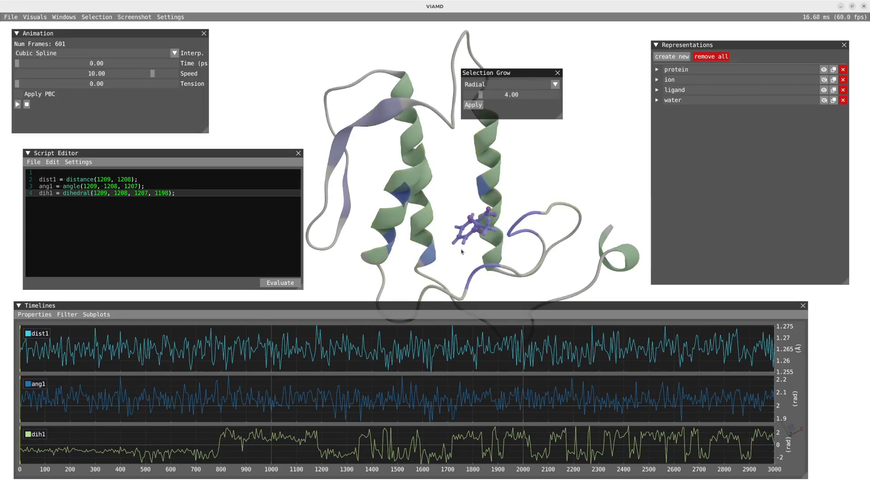
Step: Remove the ligand from the grown selection and insert the script line sel1 = residue({5,9,21:22,27:30,47,100}); for the remaining residues
mouse_move(467, 239)
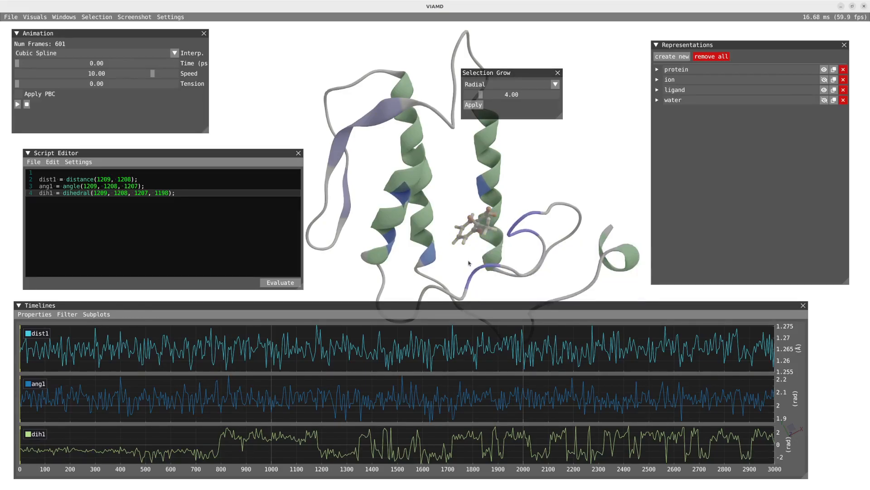
right_click(428, 254)
mouse_move(451, 261)
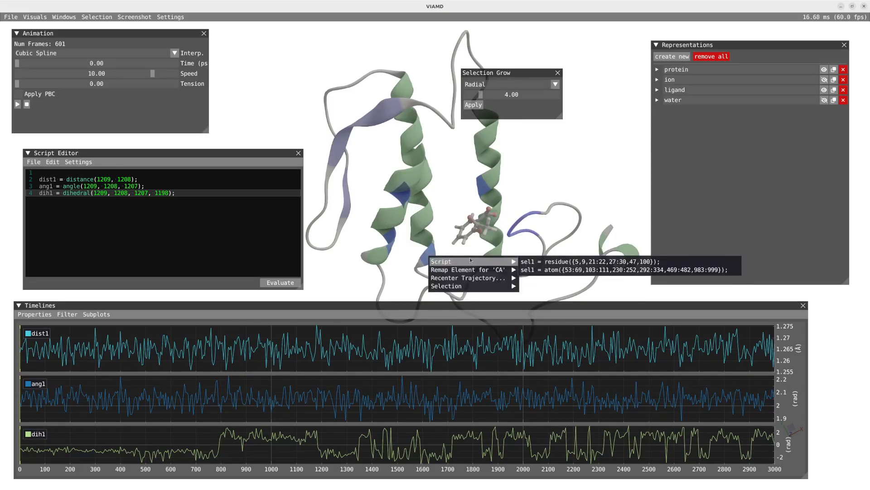
click(546, 262)
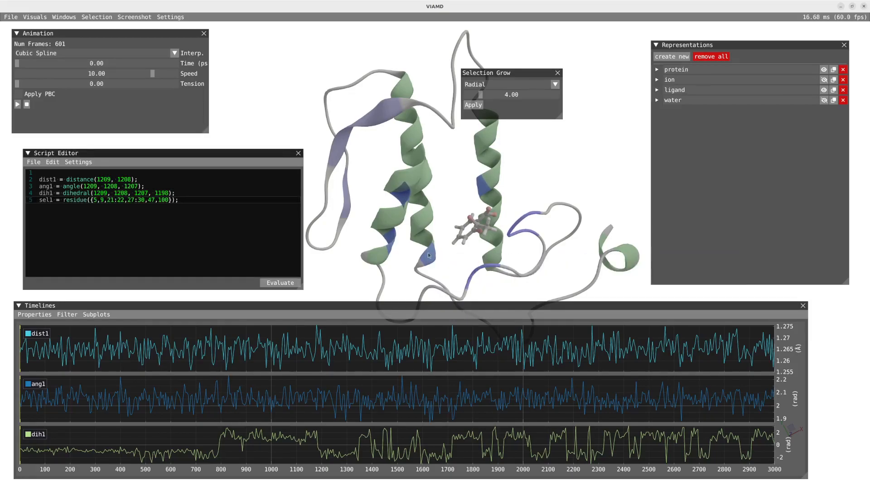
Step: Rename the sel1 variable in the script to pocket
click(54, 200)
key(BackSpace)
key(BackSpace)
key(BackSpace)
key(BackSpace)
text(pocket)
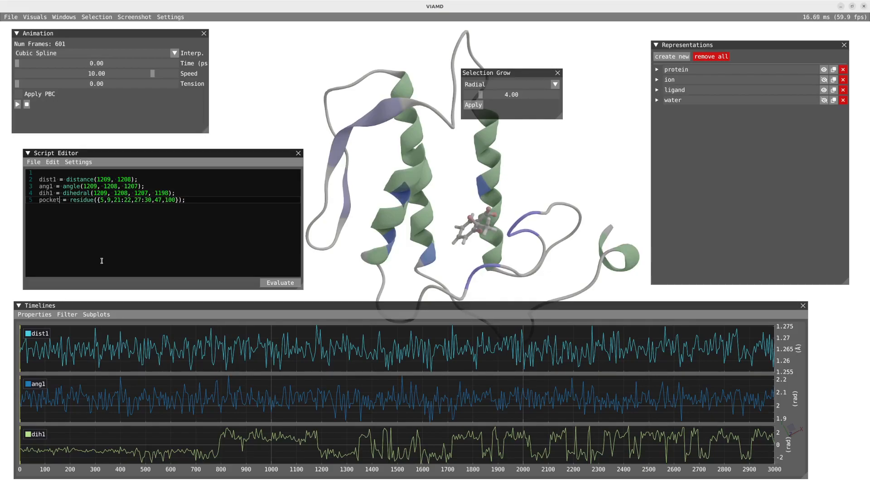
Step: Create a new representation and set its filter to pocket
click(686, 139)
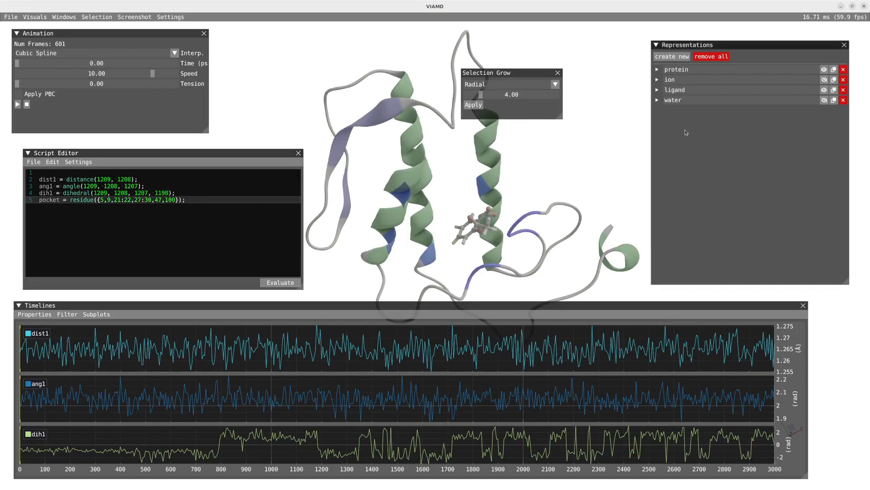
click(672, 57)
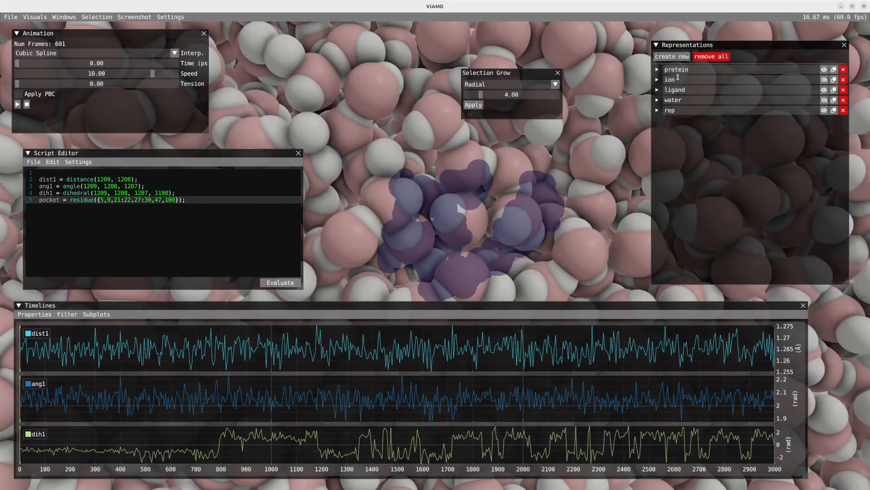
click(658, 110)
drag(679, 120, 642, 119)
text(pocket)
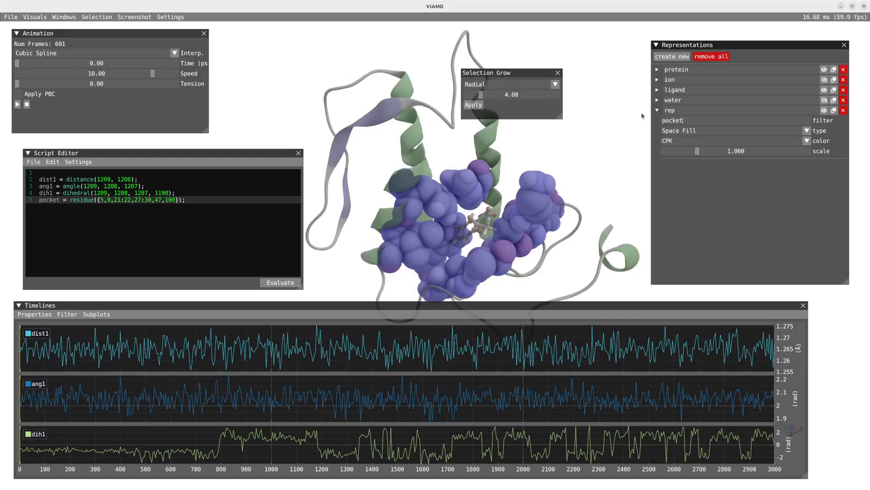
Step: Set the pocket representation's type to Licorice and its color to Res Idx
click(693, 131)
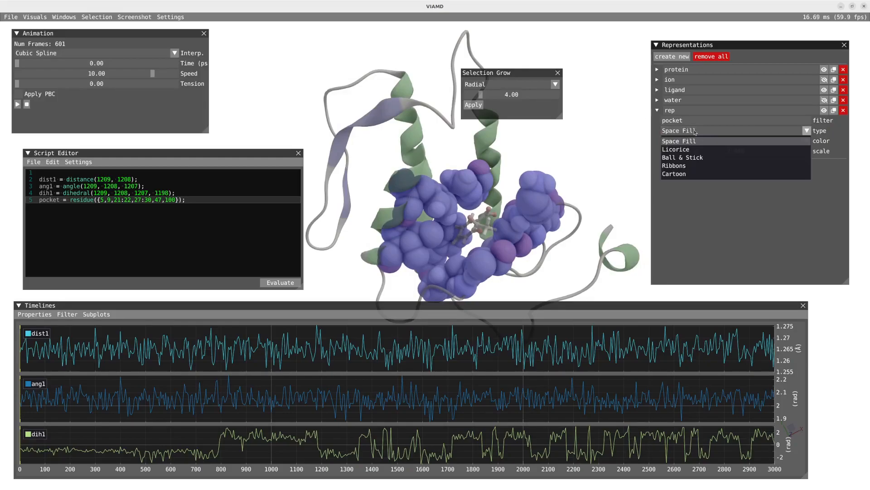
click(694, 149)
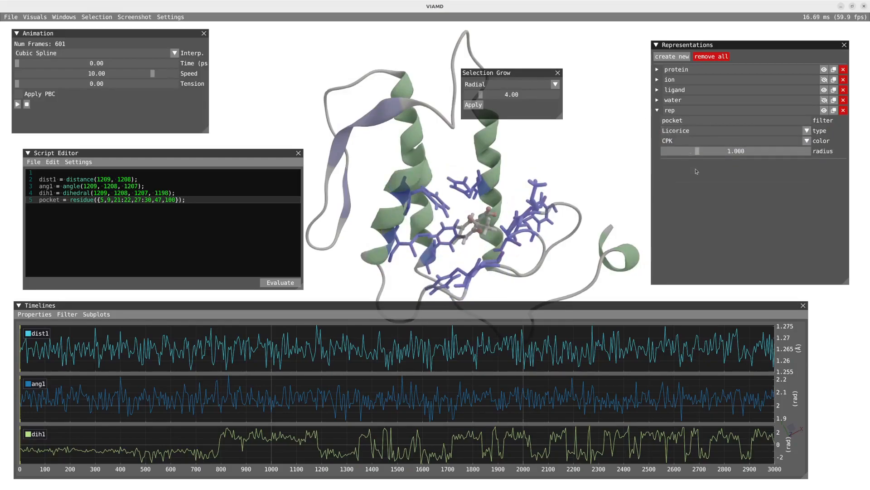
click(685, 141)
click(680, 192)
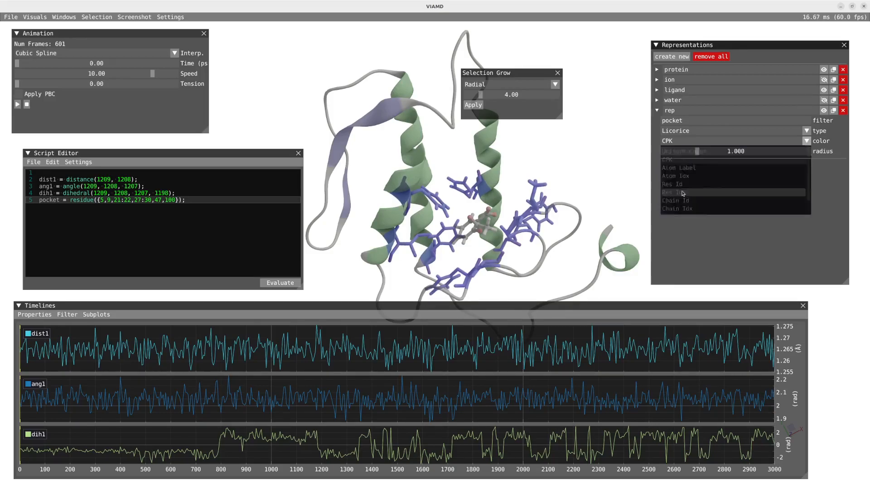
Step: Clear the current selection so that the pocket residues show their own colors around the ligand
shift+right_click(584, 162)
drag(581, 180, 553, 236)
scroll(553, 233, down, 3)
scroll(576, 235, up, 5)
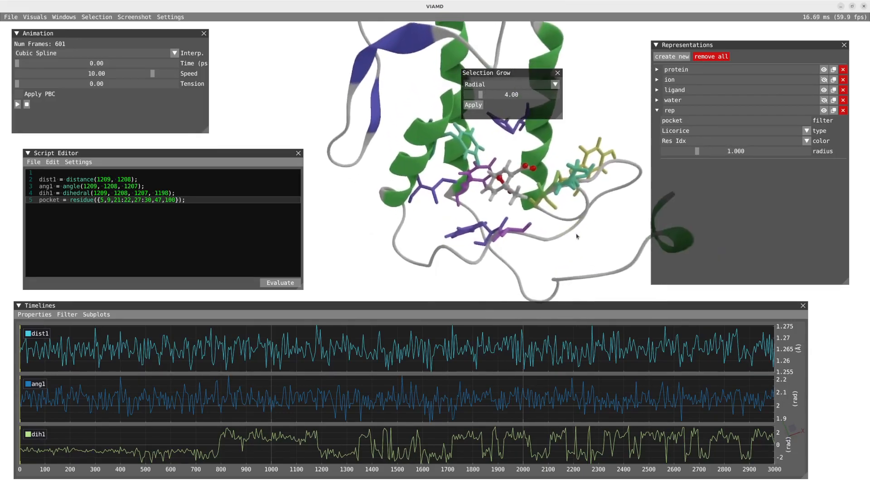
right_drag(579, 235, 508, 267)
drag(429, 255, 425, 242)
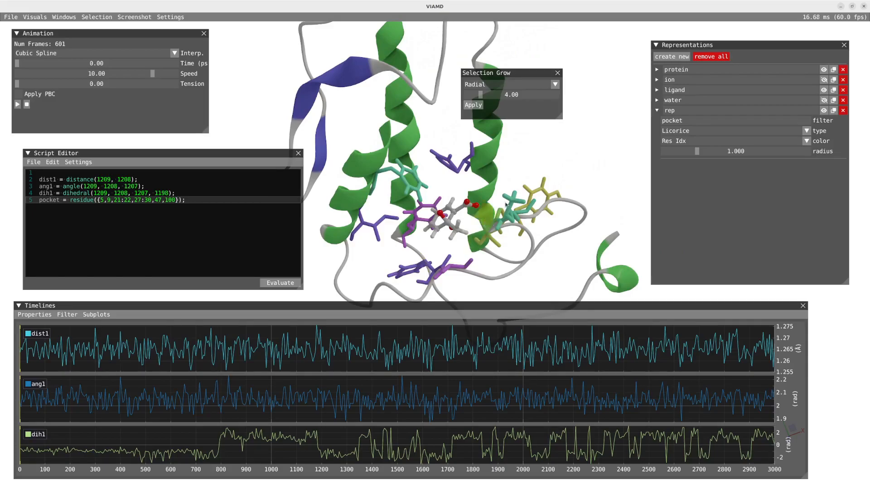
Step: Advance the trajectory time to about 953 to view the ligand relative to the pocket
drag(17, 64, 67, 59)
drag(344, 249, 512, 209)
right_drag(512, 209, 540, 136)
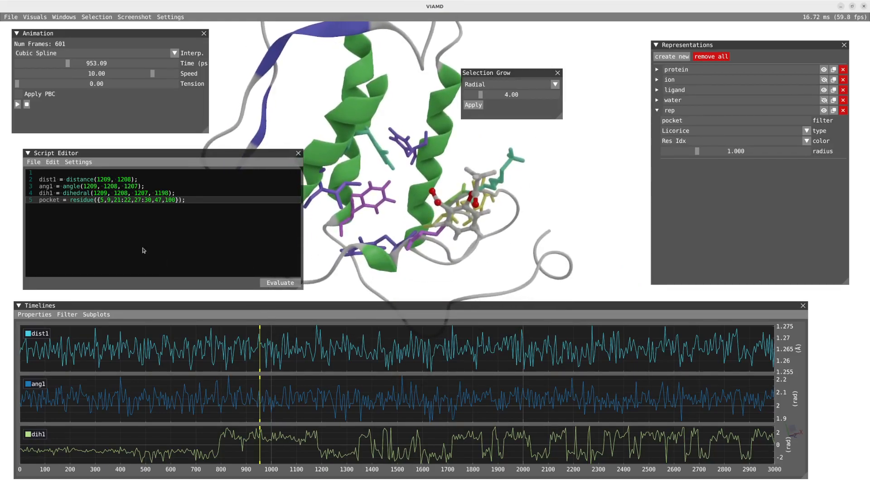
Step: Add the script line d1 = distance(pocket,resname("AIN")); below a blank line after the pocket definition and evaluate the script
click(204, 199)
key(Return)
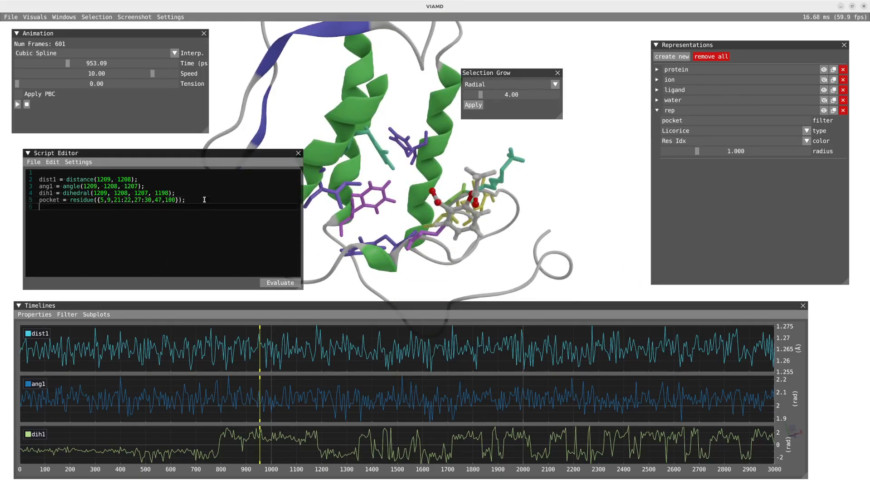
key(Return)
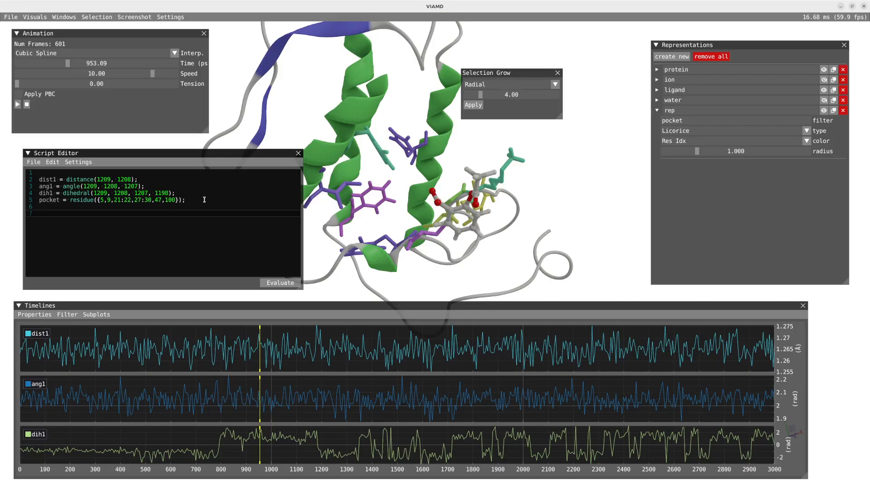
text(d1 = distance(pocket,resname("AIN"));)
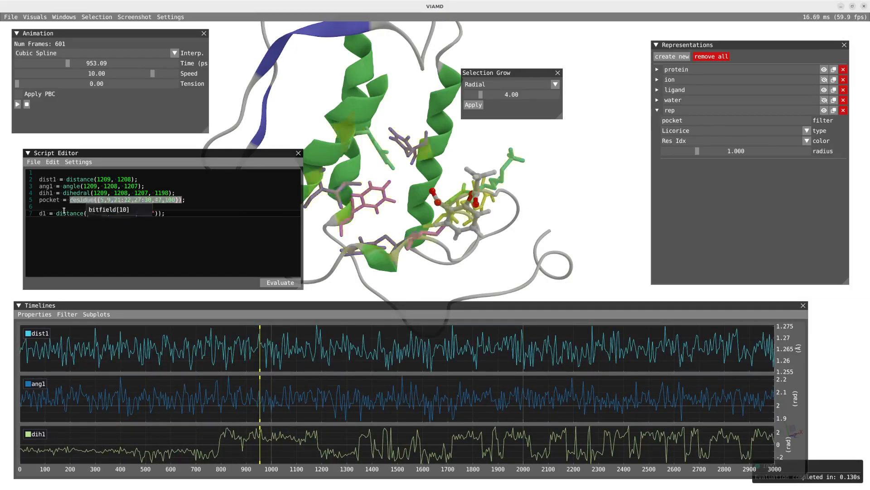
Step: Remove dist1, ang1 and dih1 from the timeline subplots and plot d1 in the first subplot
drag(30, 436, 5, 371)
drag(36, 333, 114, 358)
click(33, 314)
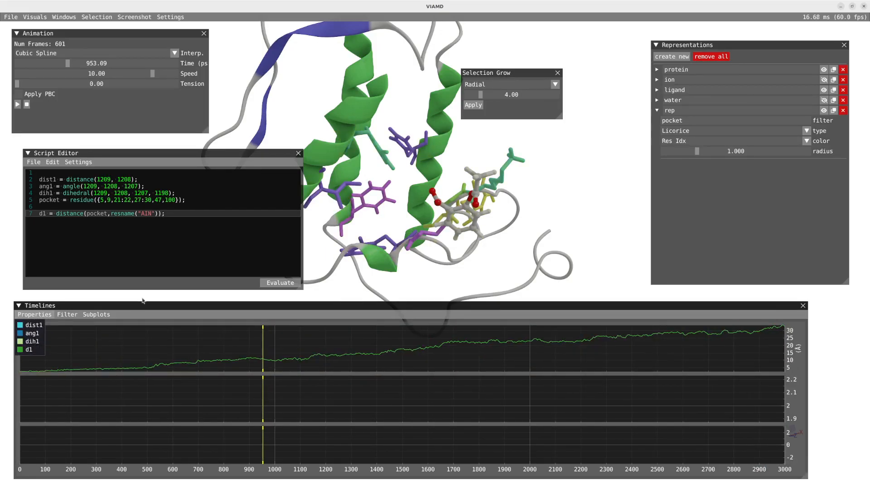
Step: Highlight the dist1 measurement from the script in the structure and examine the aspirin ligand up close
click(199, 214)
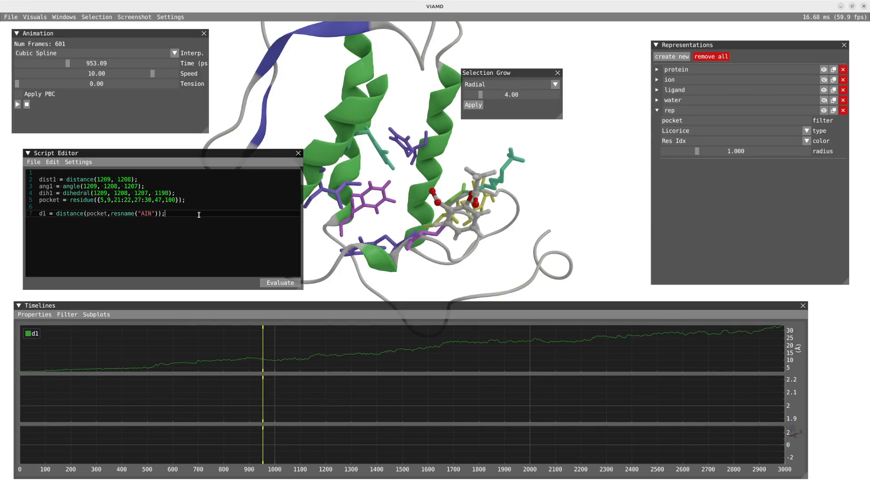
mouse_move(48, 178)
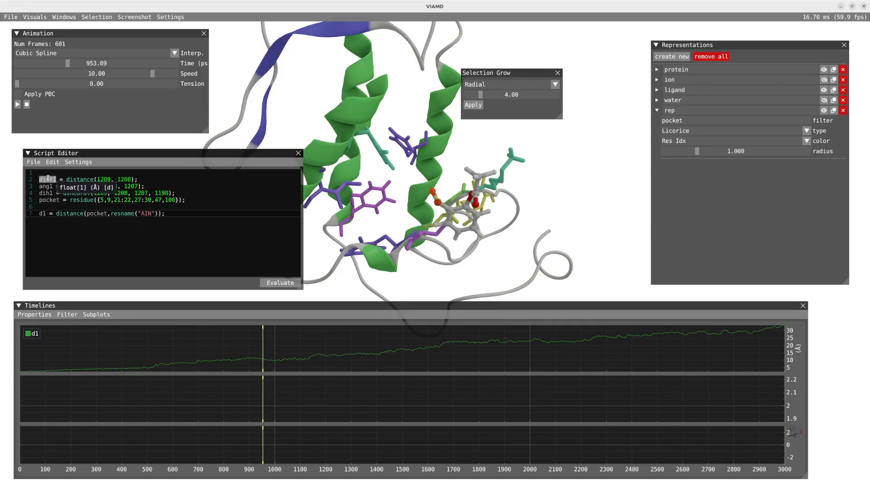
click(468, 207)
double_click(467, 207)
scroll(455, 229, up, 5)
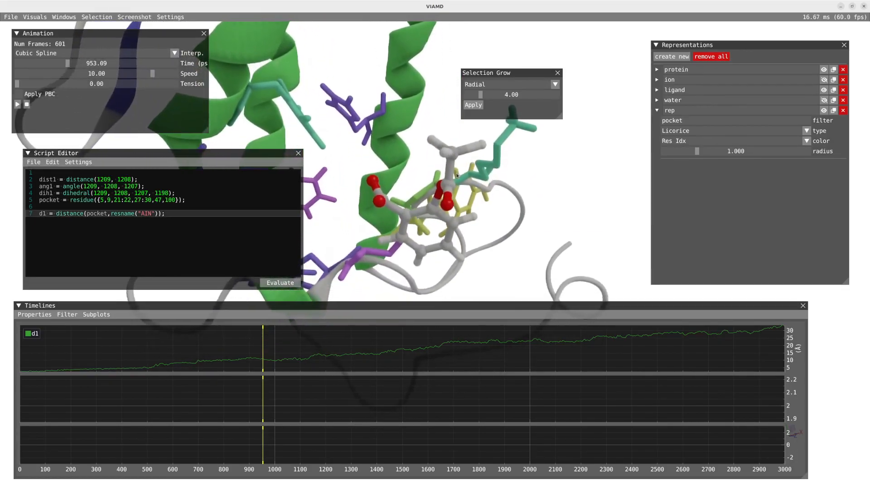
mouse_move(44, 182)
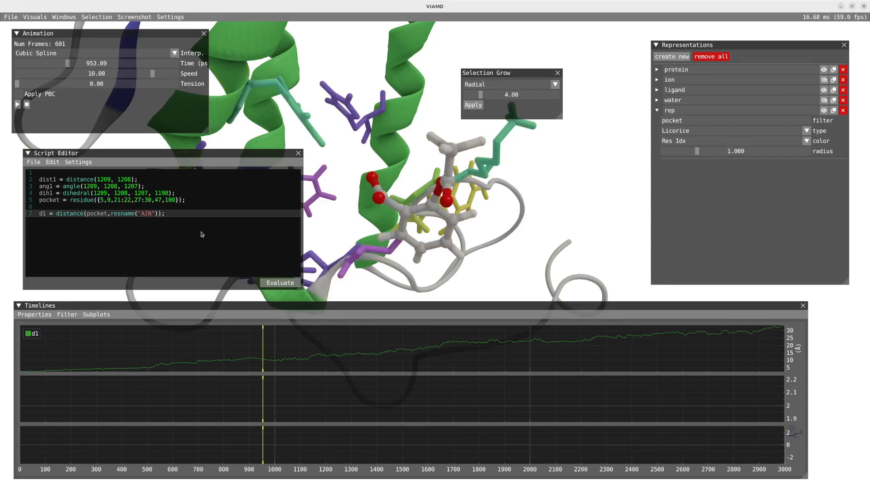
Step: Add the script line d2 = distance_pair(pocket,resname("AIN")); below d1 and evaluate the script
click(180, 211)
key(Return)
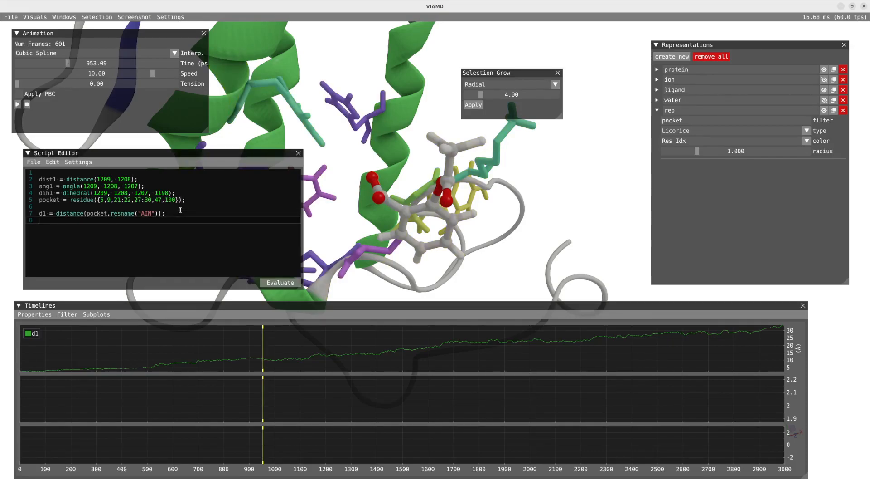
text(d2 = distance_pair()
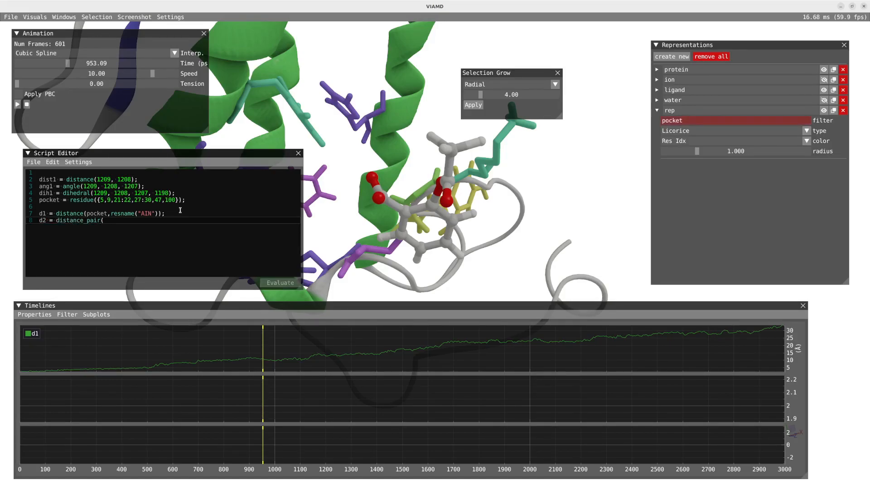
text(pocket,resname("AIN"));)
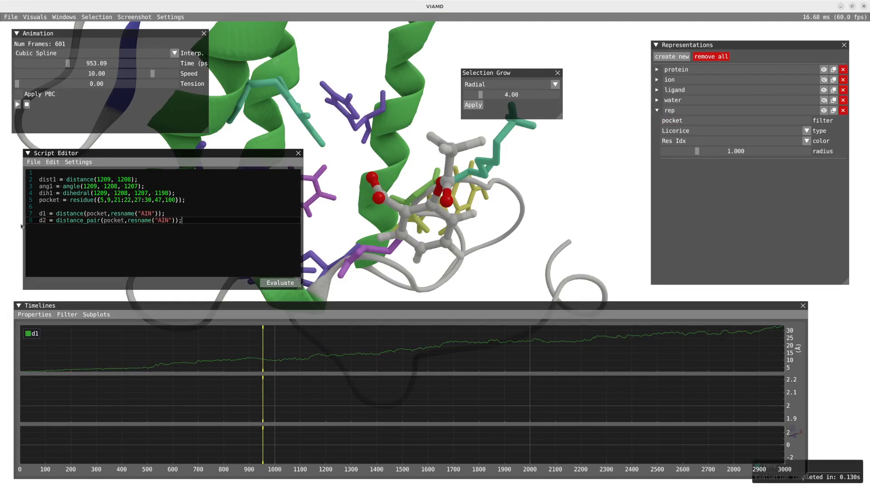
Step: Plot the d2 pair distances together with d1 in the first timeline subplot
click(35, 314)
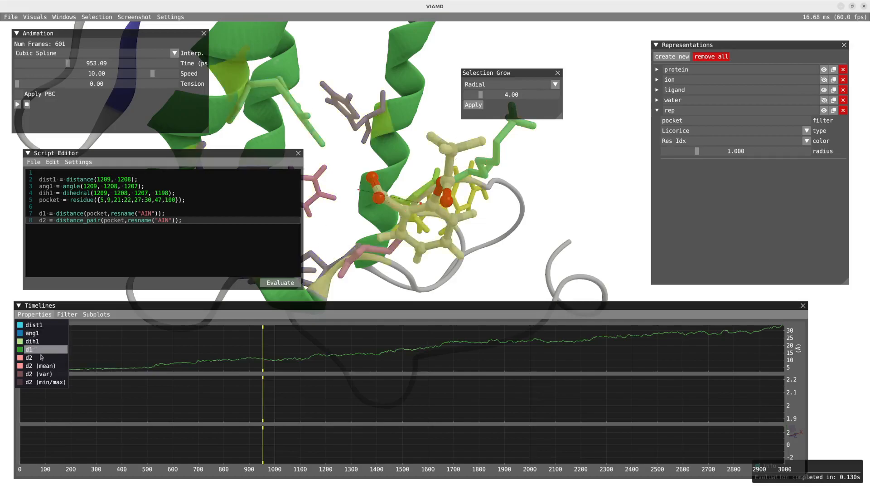
drag(37, 358, 168, 363)
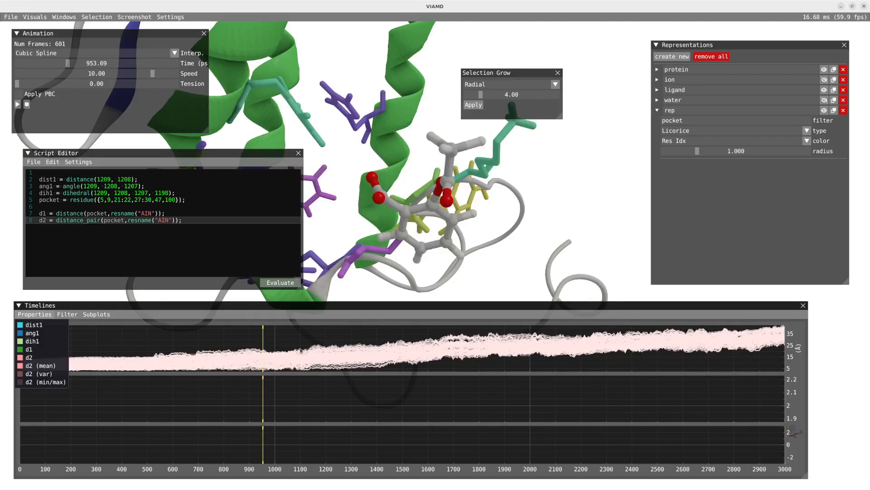
click(302, 351)
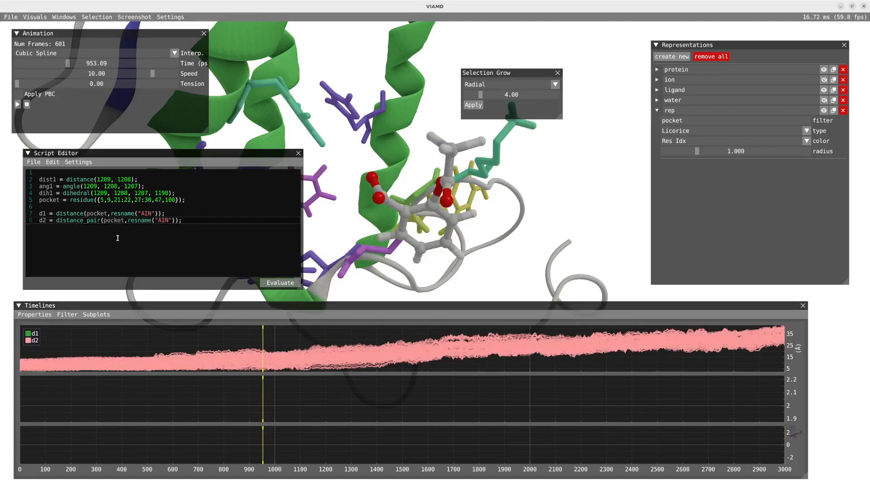
Step: Add the script line d3 = distance_pair(pocket,com(resname("AIN"))); below d2 and evaluate the script
mouse_move(108, 222)
key(Return)
text(d3 = distance_pair(pocket)
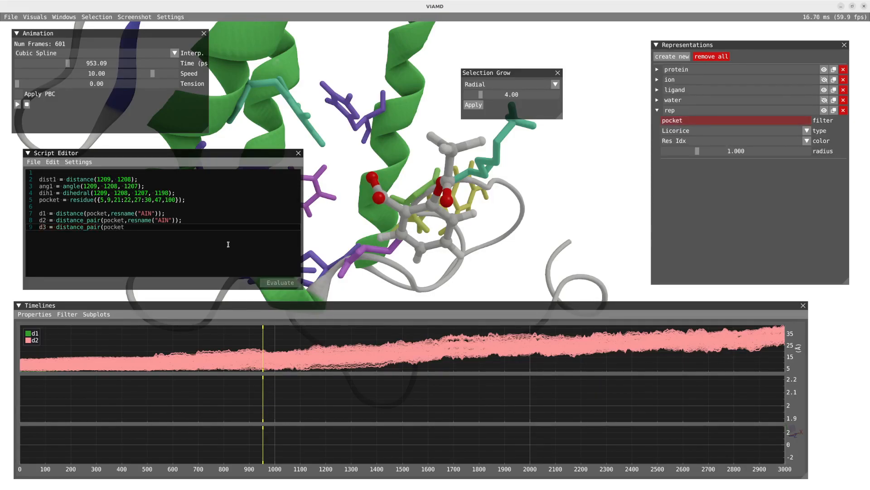
text(,com(resname("AIN")));)
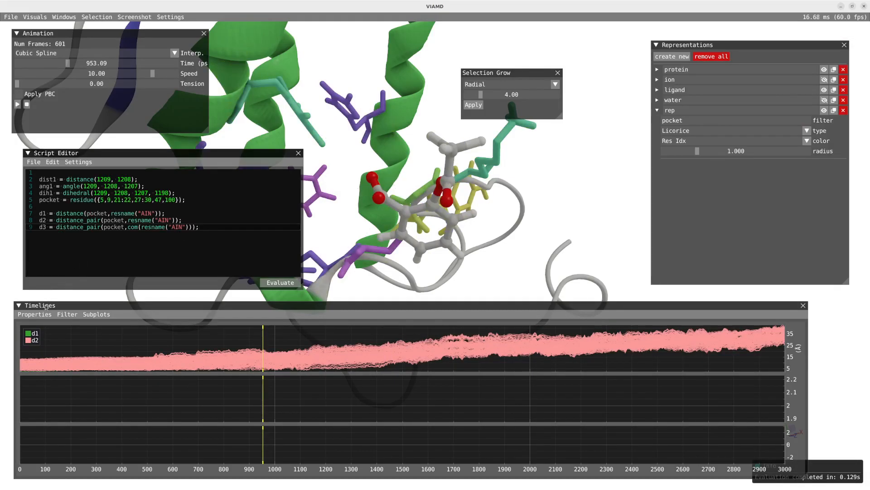
Step: Remove d2 and d1 from the first timeline subplot and highlight the d3 distances in the structure
click(27, 340)
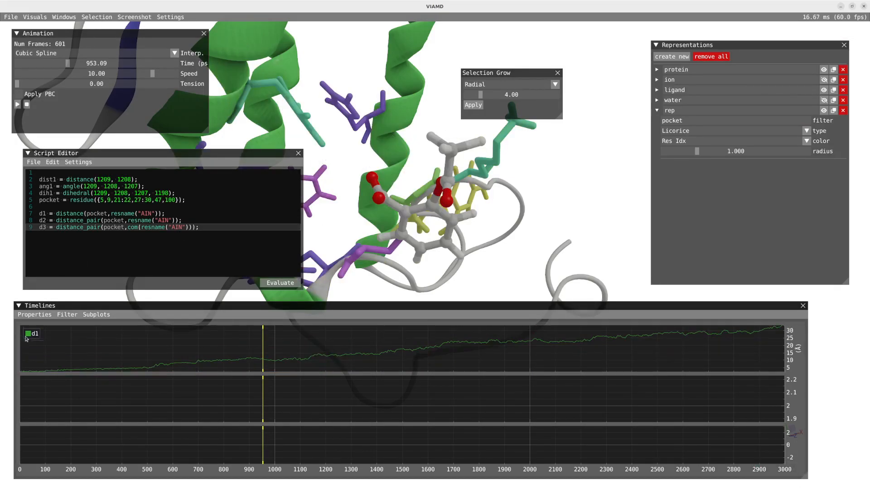
click(28, 334)
mouse_move(44, 228)
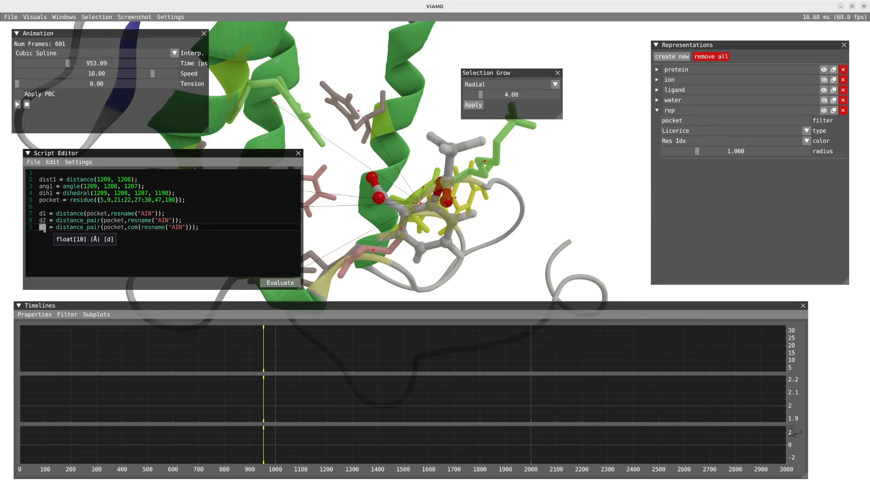
Step: Plot d3, d3 (mean), d3 (var) and d3 (min/max) in the first subplot and remove the individual d3 curves again
click(35, 315)
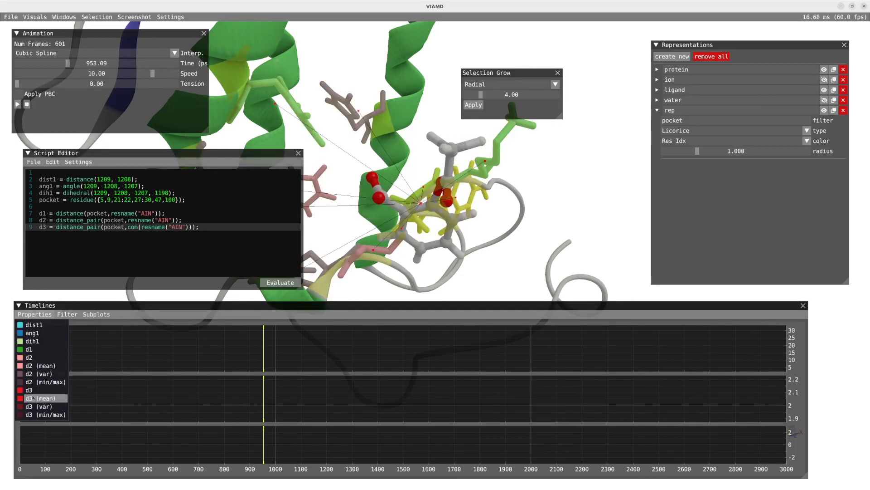
drag(35, 390, 120, 358)
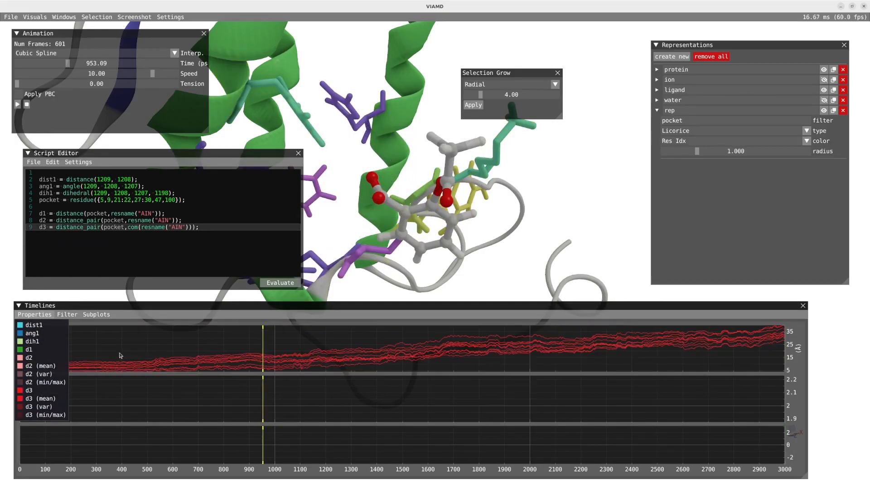
drag(39, 401, 159, 356)
drag(30, 406, 140, 357)
click(77, 348)
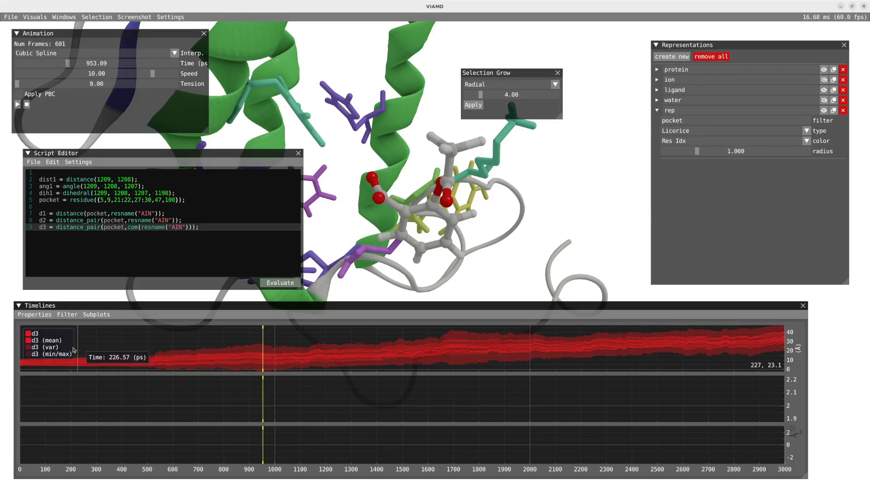
drag(28, 334, 24, 321)
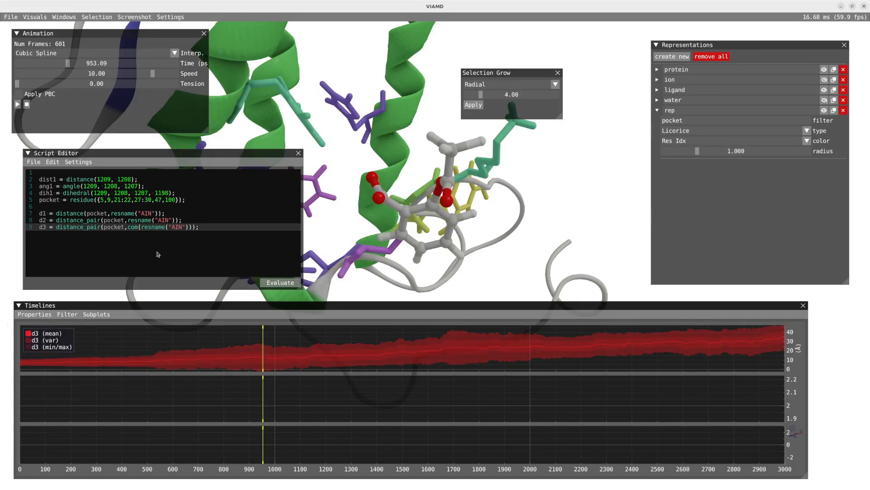
Step: Add the script line table = import('./aspirin-phospholipase.edr'); after a blank line below d3 and evaluate the script
click(206, 231)
key(Return)
key(Return)
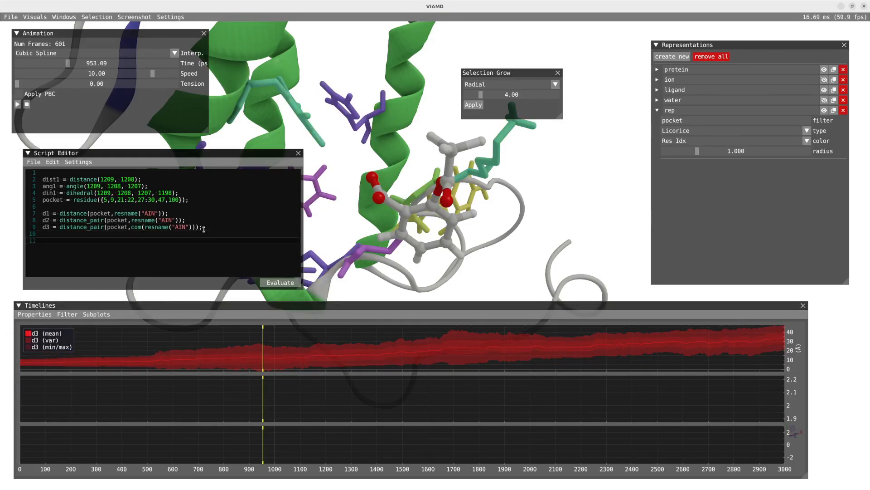
text(table)
key(BackSpace)
text(le = import()
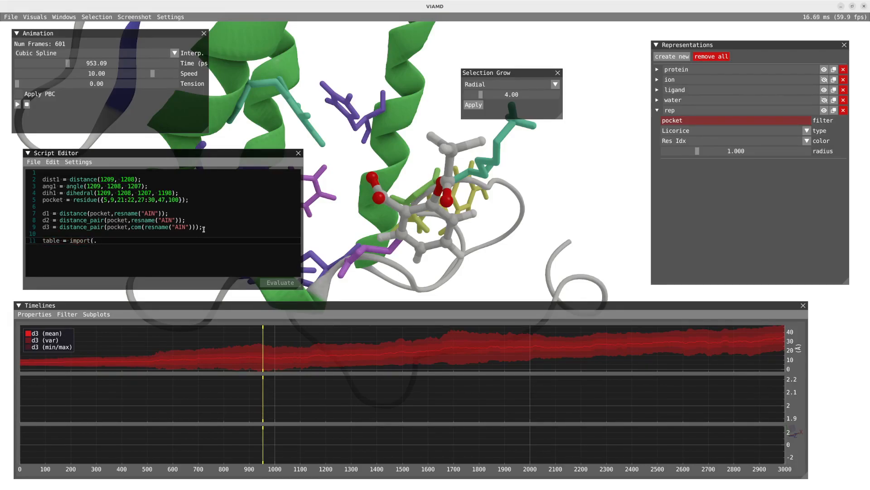
text('./aspirin-phospholipase.edr');)
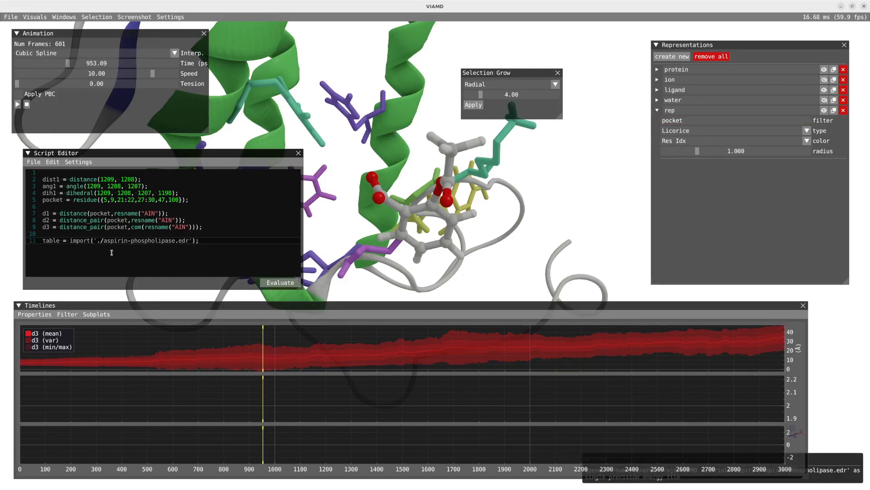
Step: Look up the energy columns of the imported table and add the line LJ = import('./aspirin-phospholipase.edr',68); reusing the import expression
mouse_move(77, 241)
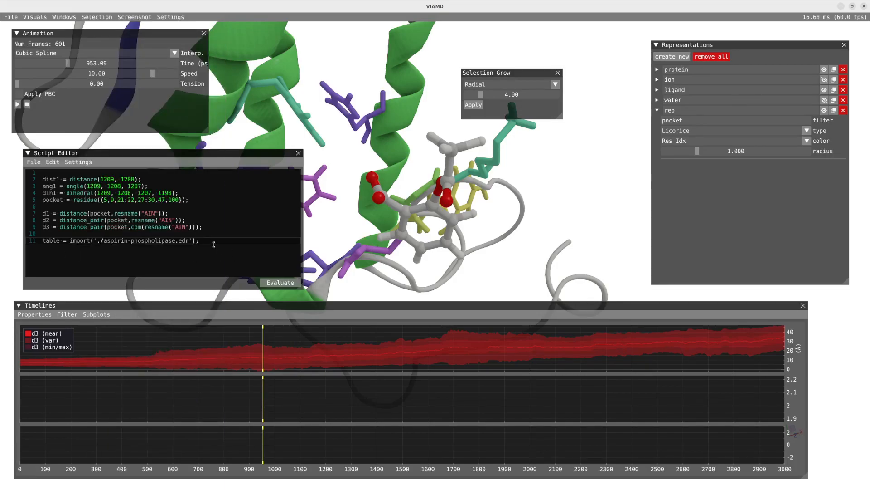
key(Return)
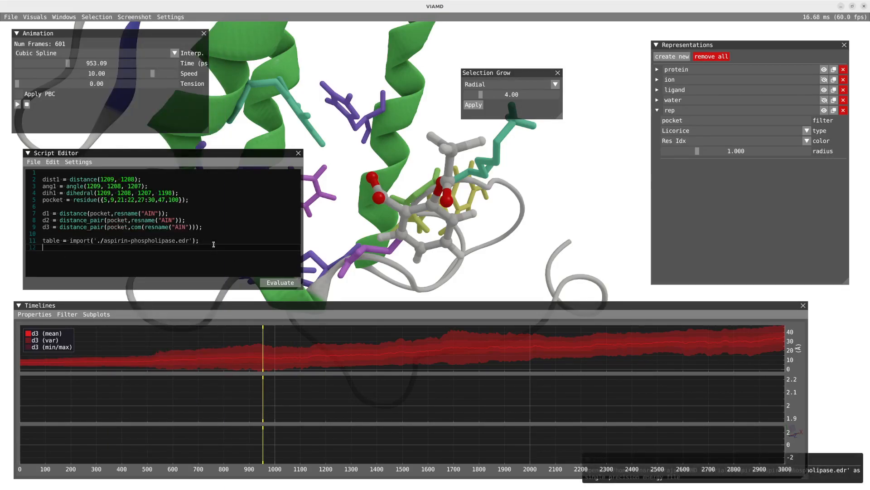
drag(201, 242, 63, 240)
key(ctrl+c)
click(60, 250)
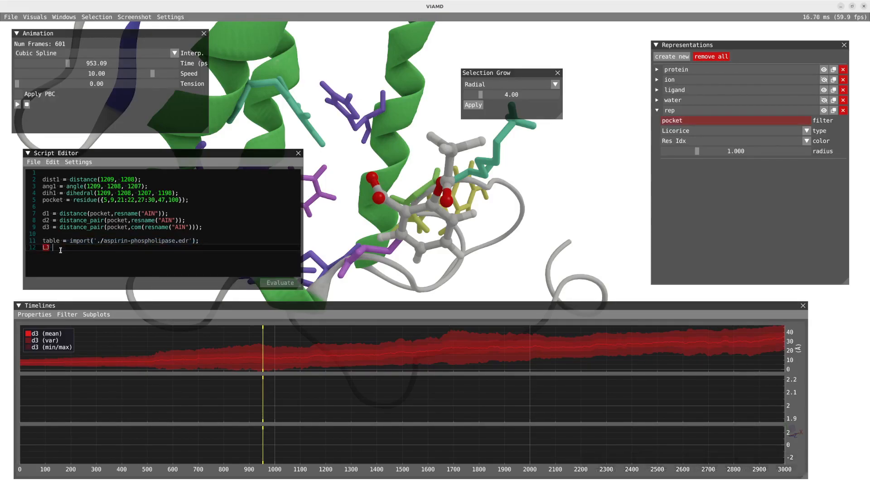
key(ctrl+v)
click(183, 247)
text(,68)
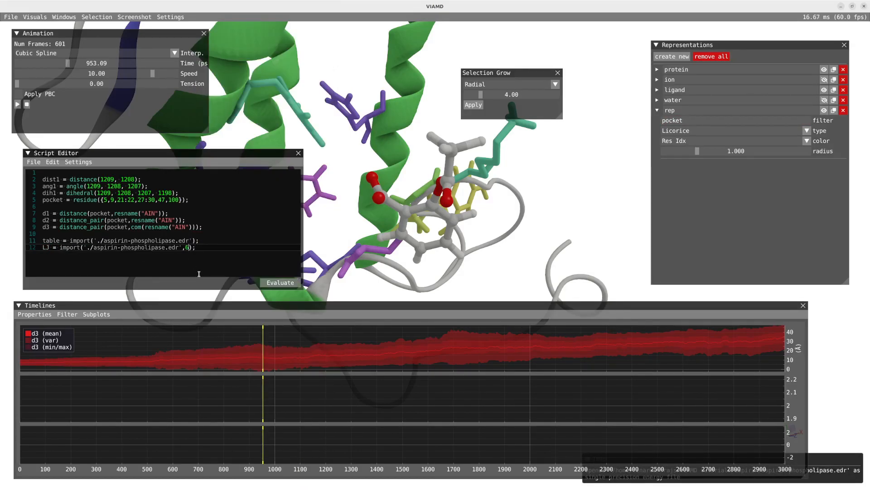
Step: Check which energy term the column 68 import holds and rename its variable to Coul
mouse_move(72, 247)
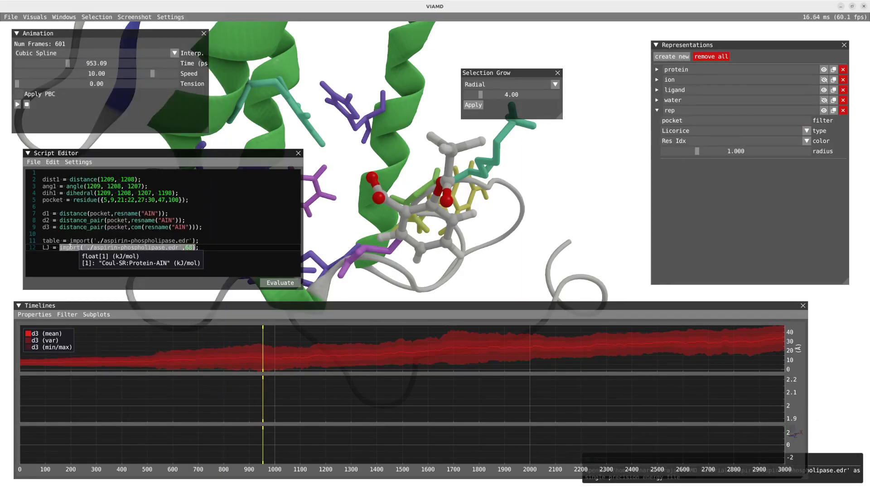
drag(49, 247, 40, 247)
text(Coul)
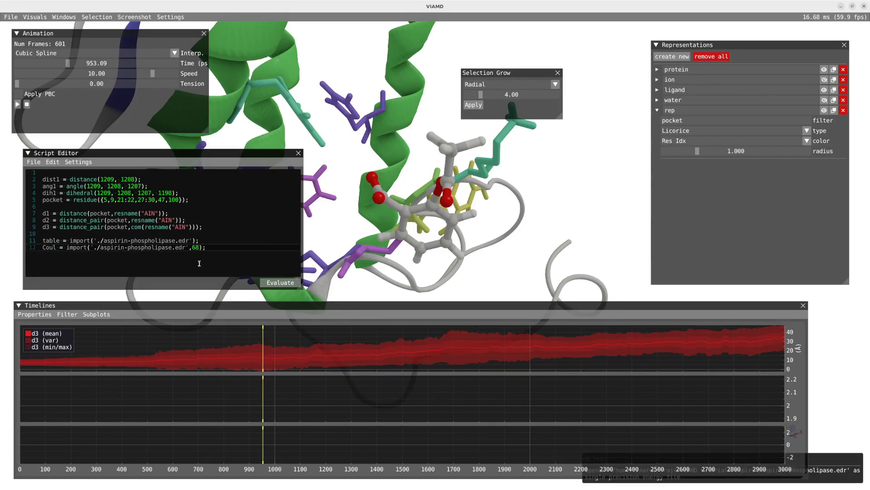
Step: Add the script line LJ = import('./aspirin-phospholipase.edr',69); based on the Coul import and evaluate the script
key(Return)
text(LJ)
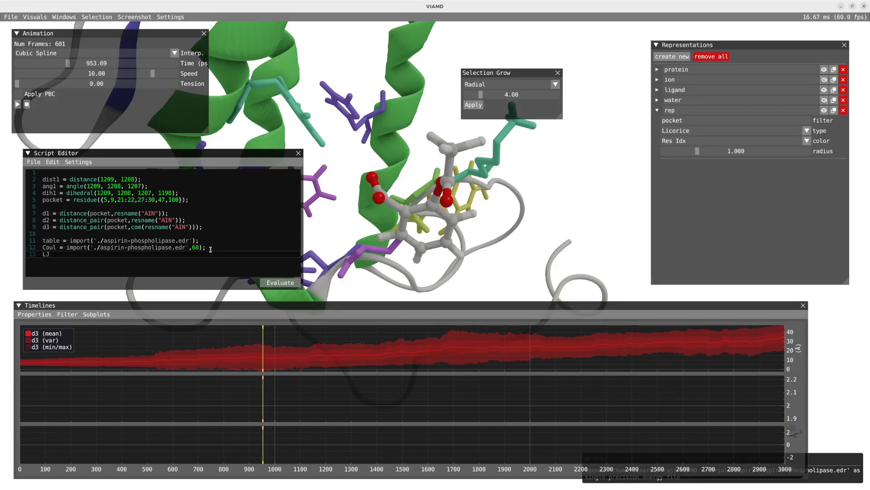
text( =)
drag(206, 247, 65, 247)
key(ctrl+c)
click(77, 264)
key(ctrl+v)
text(9)
key(End)
key(shift+Return)
Step: Add the script line Tot = Coul + LJ; below the energy imports and evaluate the script
key(Return)
text(Tot )
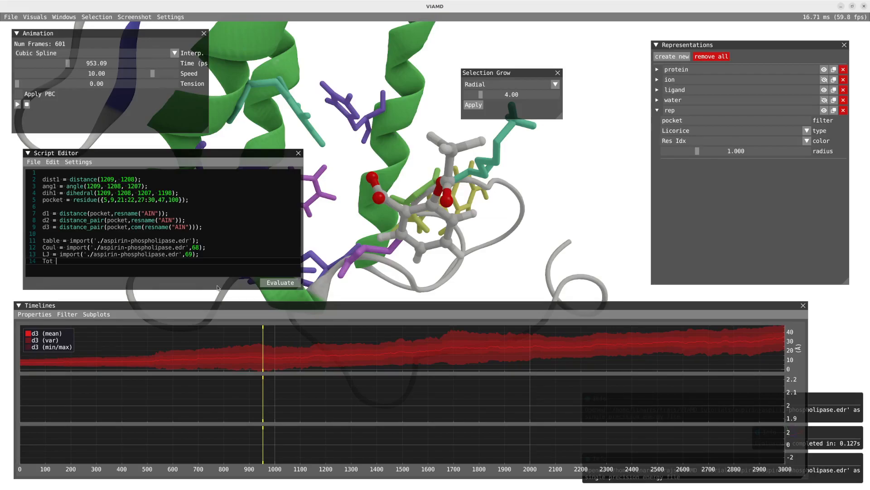
text(= Cou)
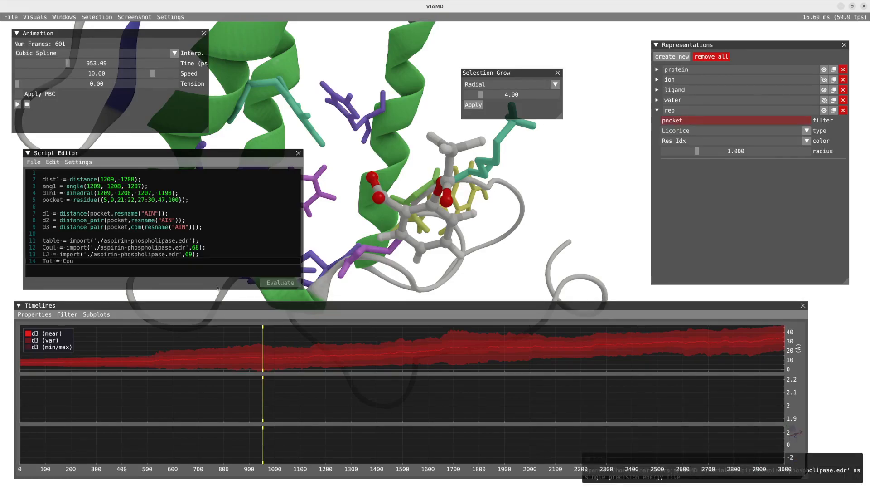
text(l + LJ;)
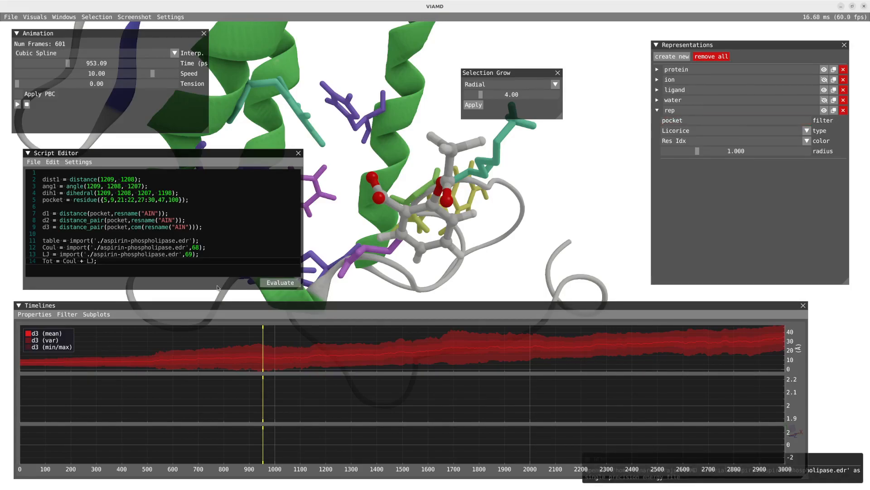
Step: Plot the Tot energy in the second timeline subplot and return to the end of the Tot script line
click(35, 314)
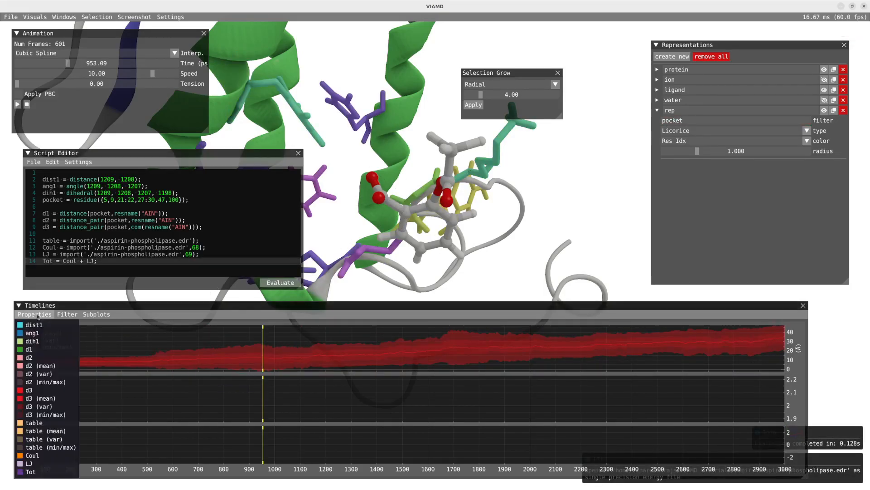
drag(46, 472, 142, 407)
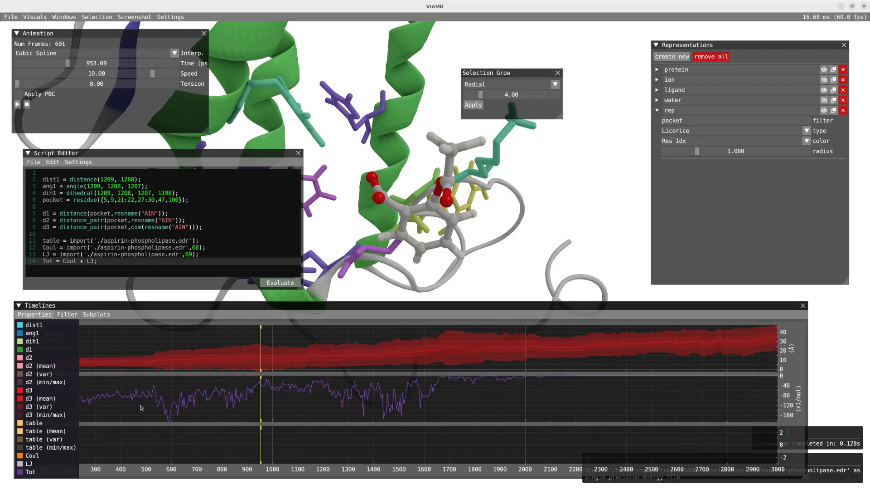
click(400, 419)
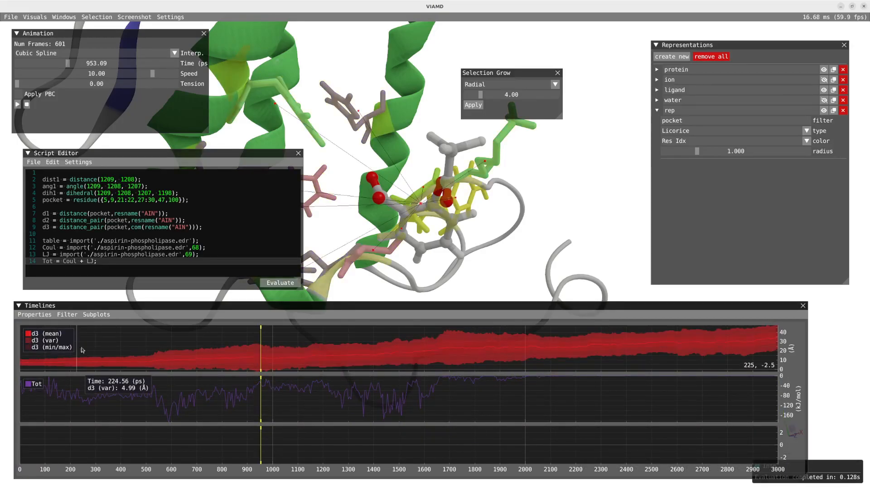
click(110, 265)
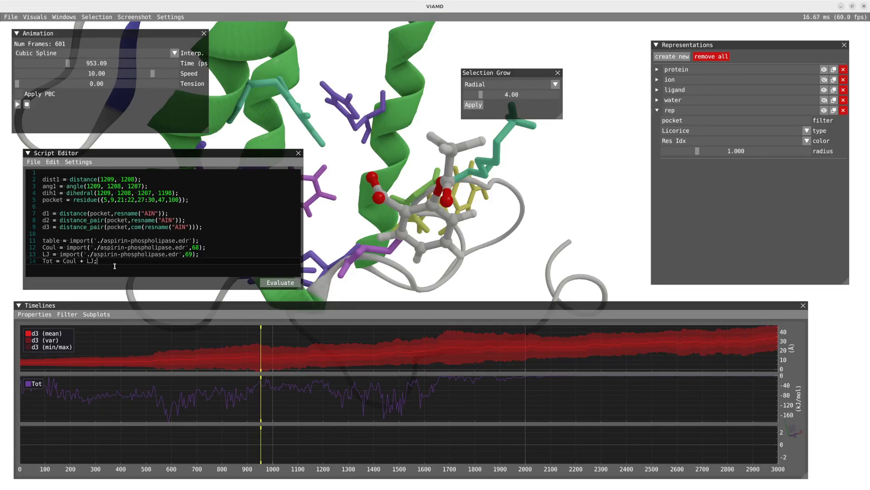
Step: Open the property export from the script editor and choose the temporal property d2 (mean) for XVG output
click(35, 162)
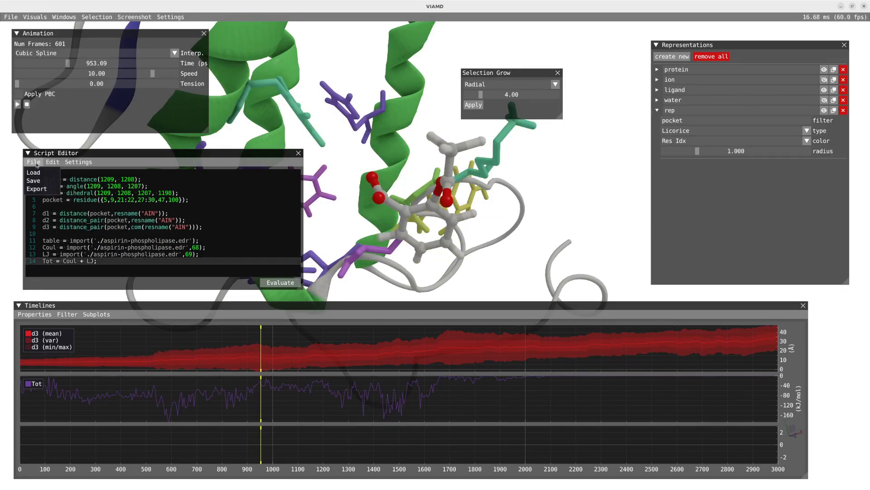
click(44, 192)
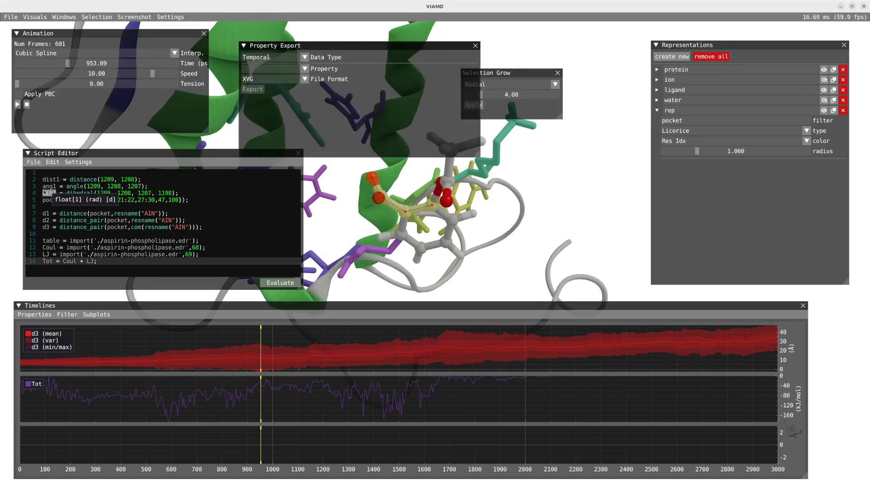
click(303, 59)
click(292, 67)
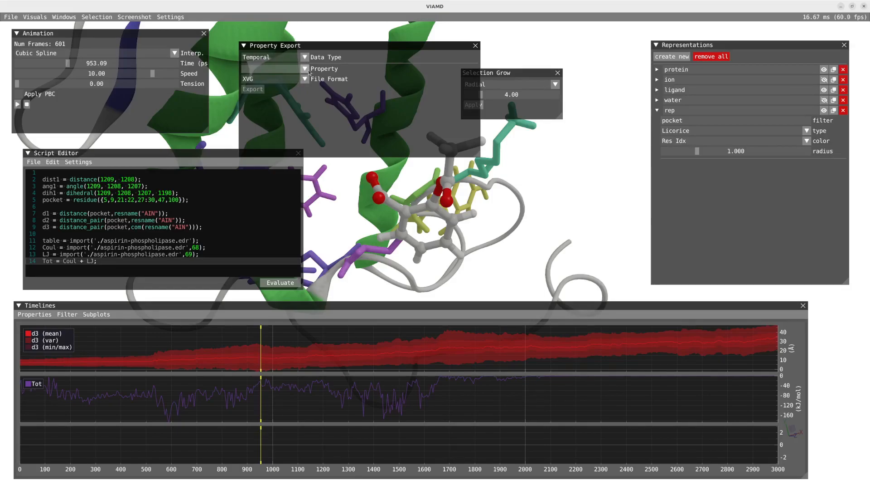
click(306, 69)
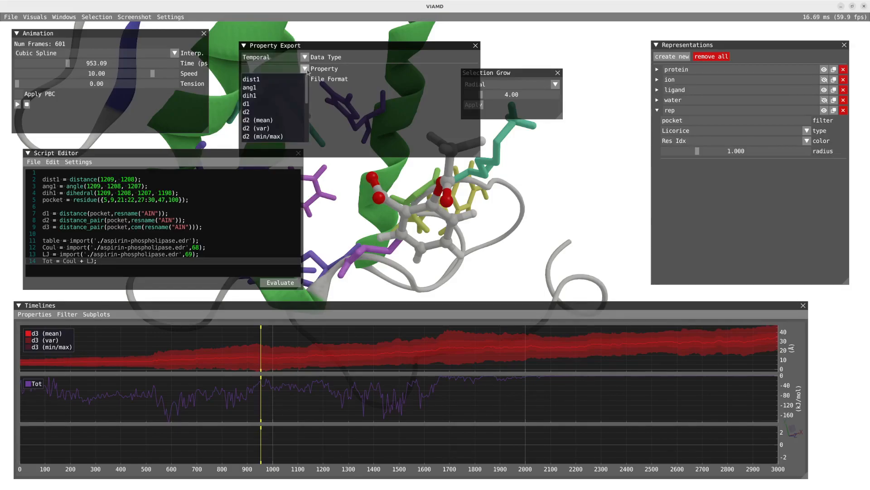
click(261, 113)
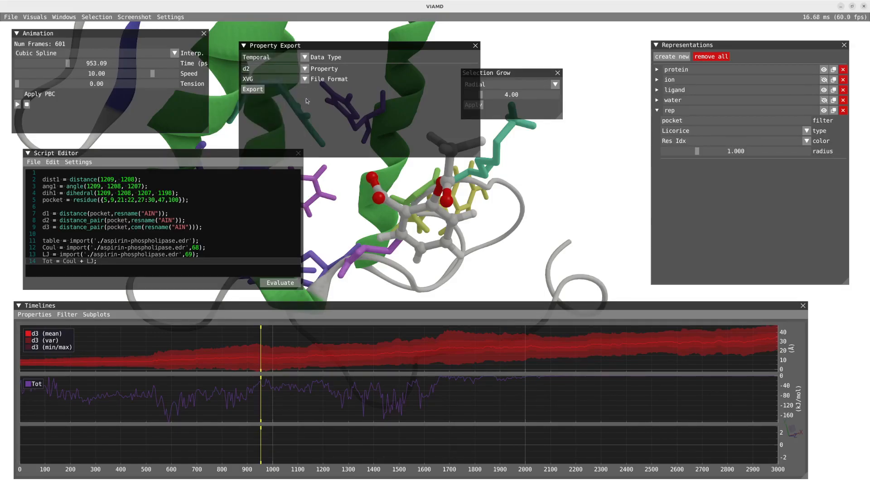
click(277, 73)
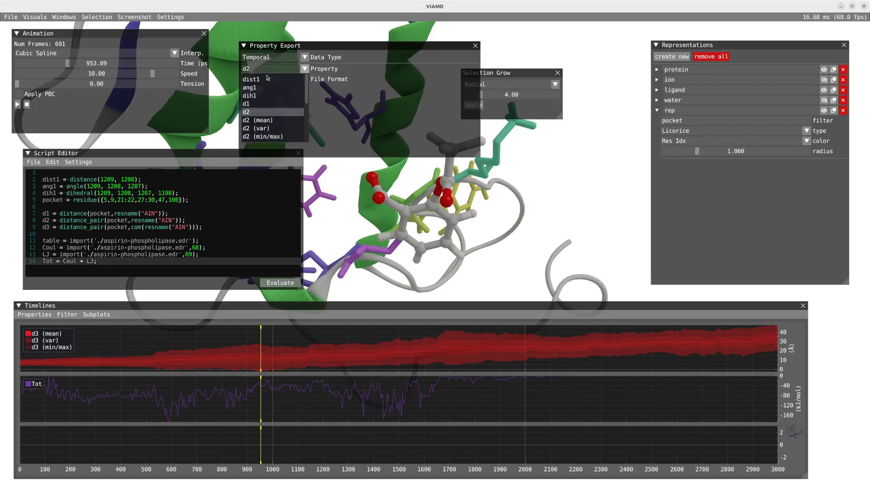
click(264, 123)
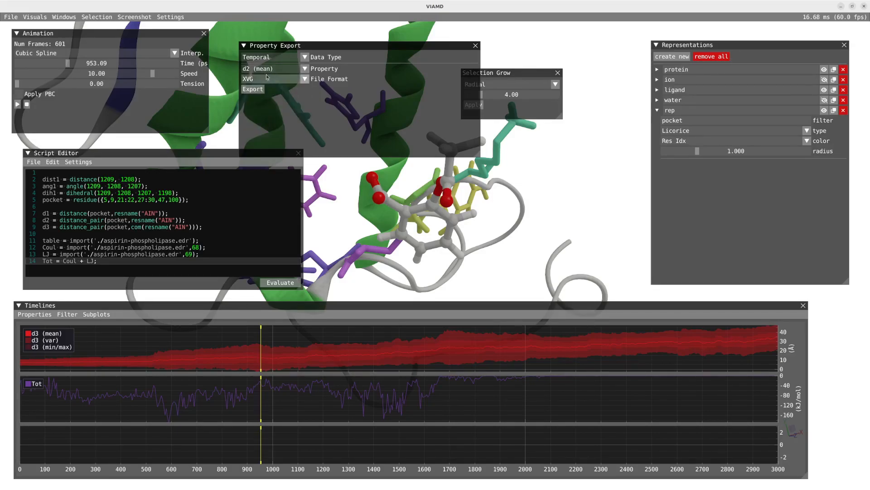
Step: Change the property export's data type to Distribution
click(263, 73)
click(341, 113)
click(275, 57)
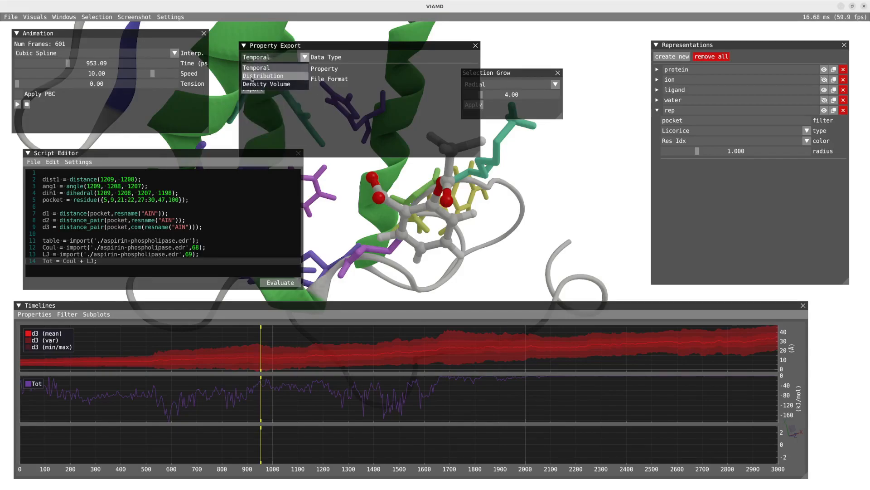
click(274, 75)
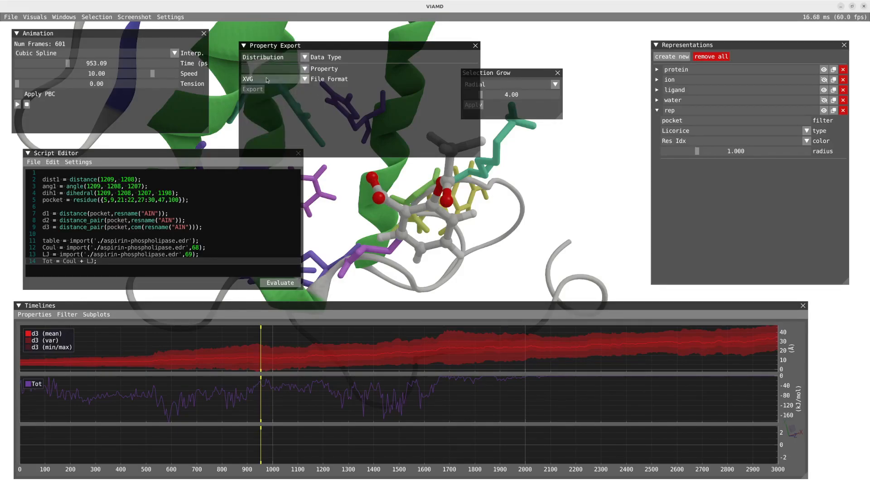
Step: Show the Distributions window and plot the d3 distribution in it
click(83, 17)
mouse_move(64, 17)
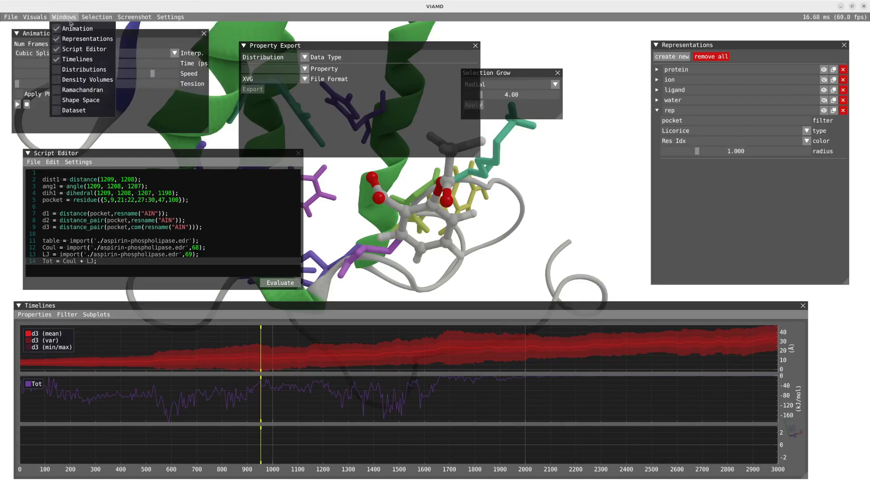
click(82, 70)
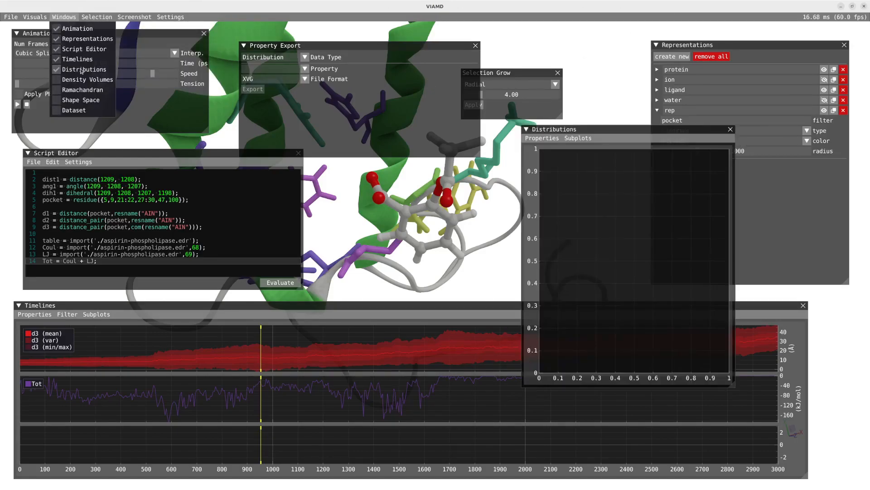
click(535, 144)
click(540, 138)
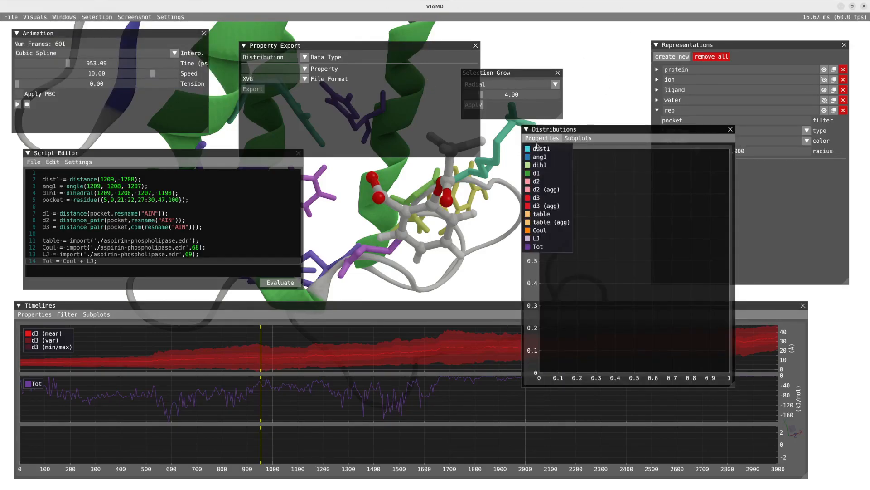
click(545, 200)
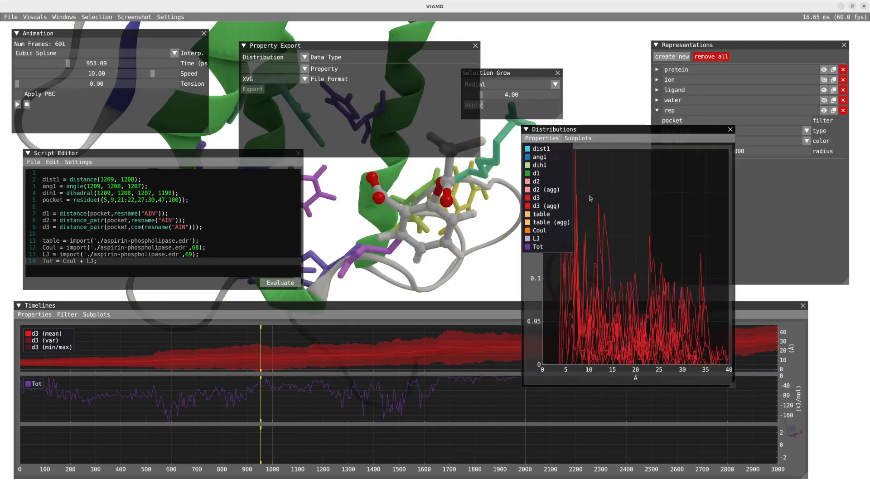
Step: Set the Distributions window to 2 subplots and plot d2 in the second one
click(578, 139)
click(580, 149)
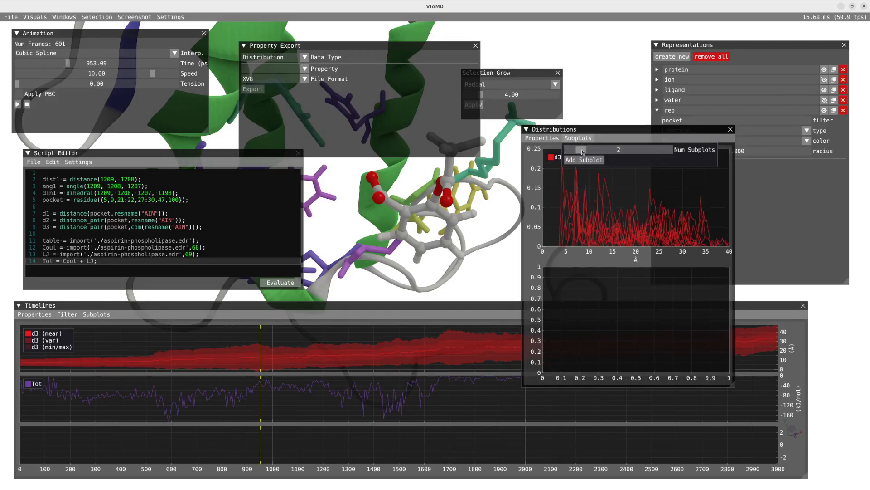
click(545, 140)
click(545, 139)
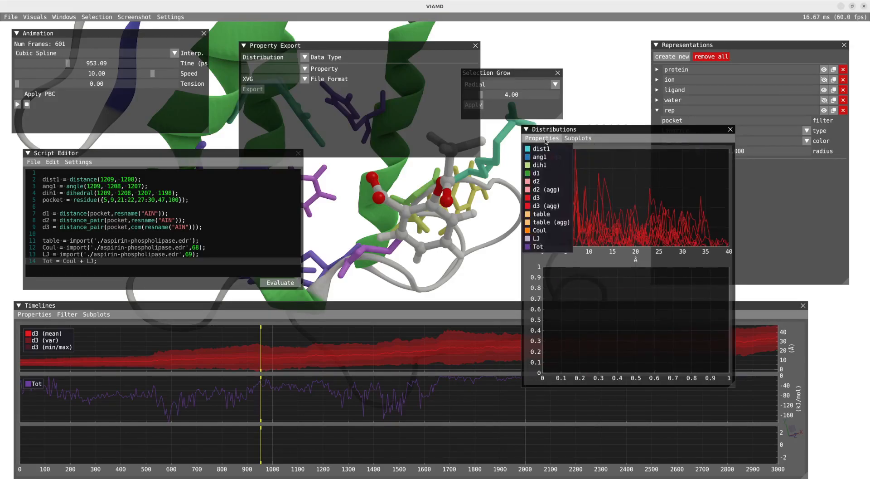
click(544, 182)
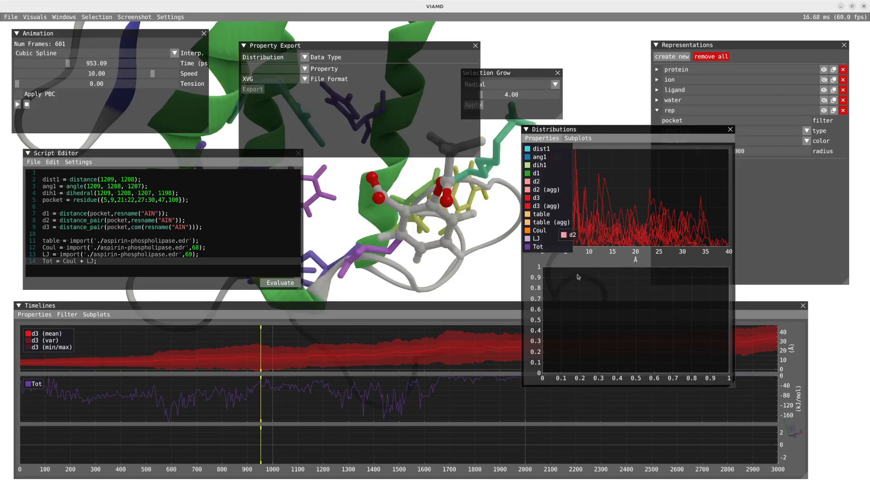
click(633, 297)
Step: Dock the Distributions window with Representations as tabs, enlarge the shared window and bring Representations to the front
mouse_move(724, 133)
mouse_down()
mouse_move(716, 132)
mouse_move(733, 118)
mouse_up()
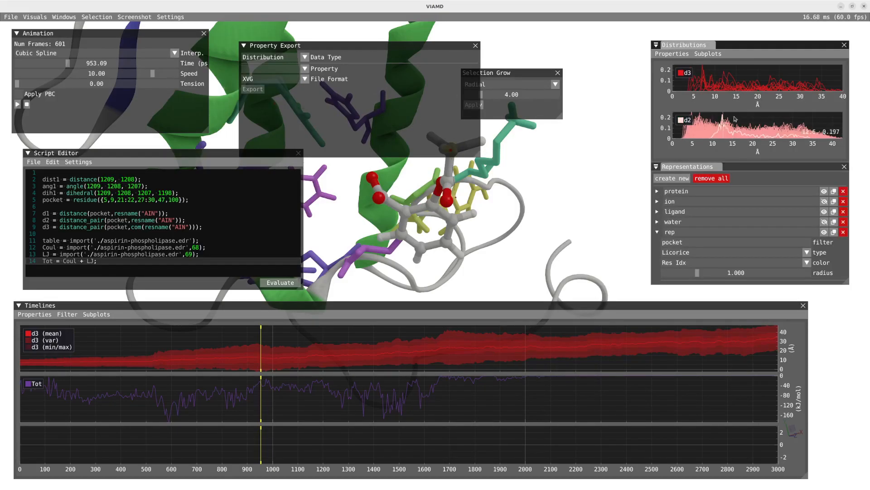
drag(847, 286, 860, 380)
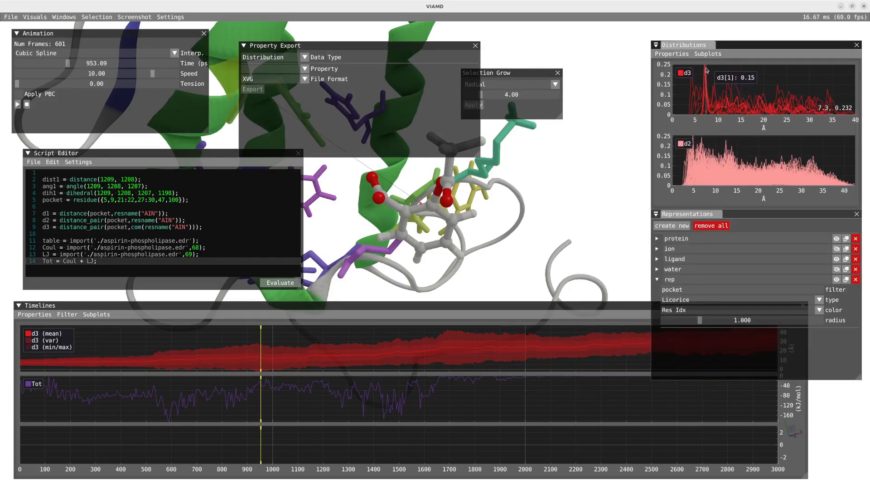
drag(686, 45, 768, 48)
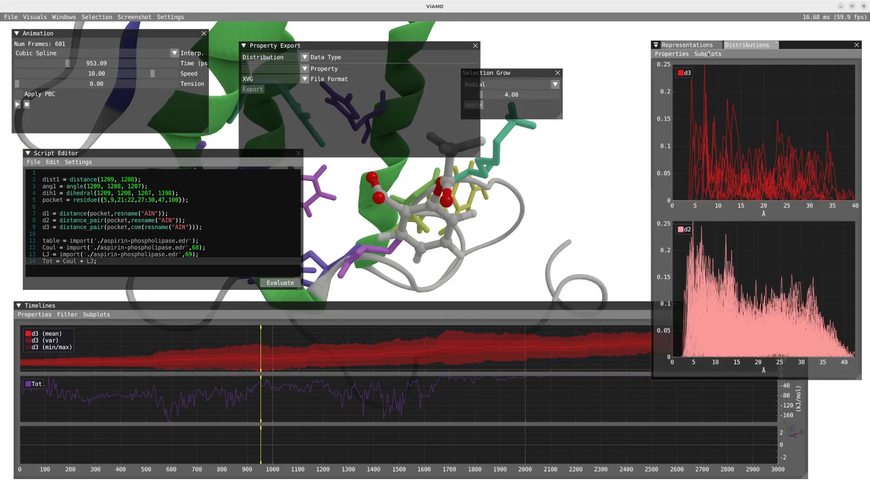
click(687, 45)
click(747, 45)
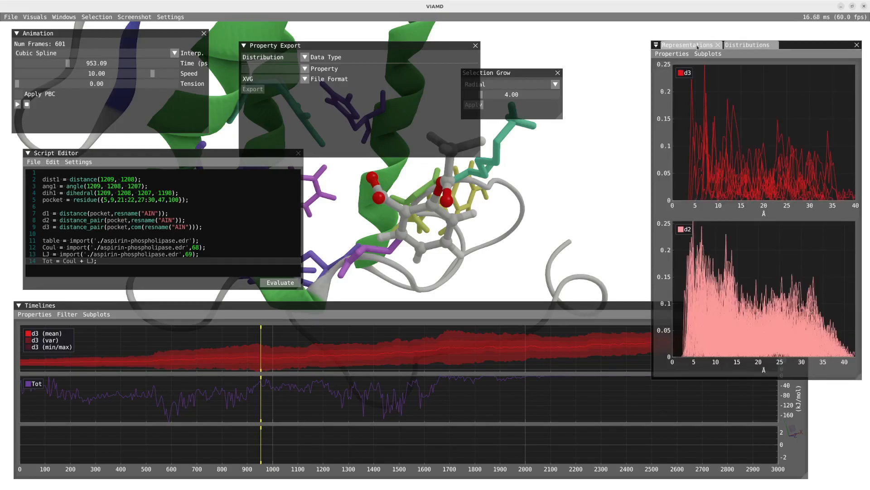
click(693, 45)
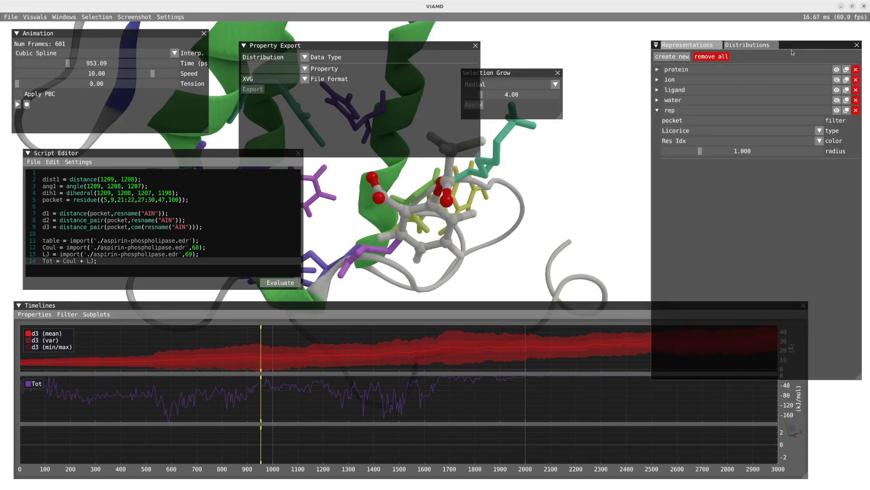
Step: Reposition the docked Representations window, the Selection Grow window and the Script Editor around the molecule view
drag(792, 52, 774, 42)
drag(539, 75, 573, 86)
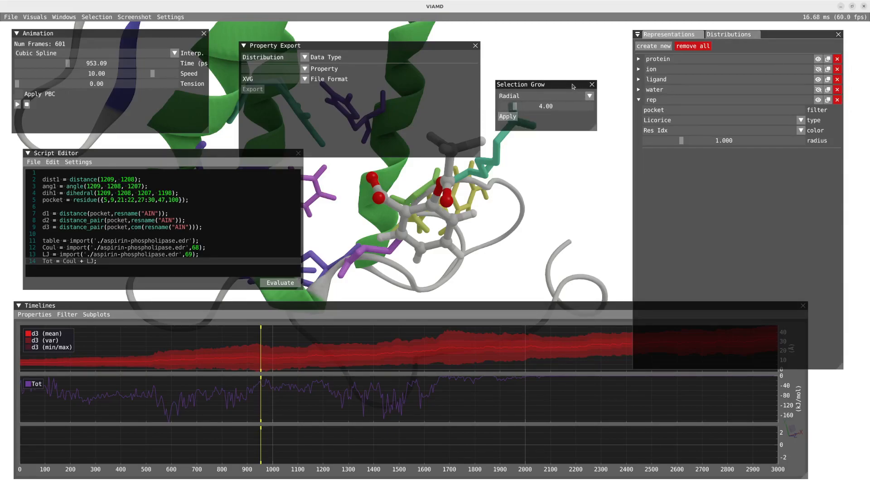
click(125, 265)
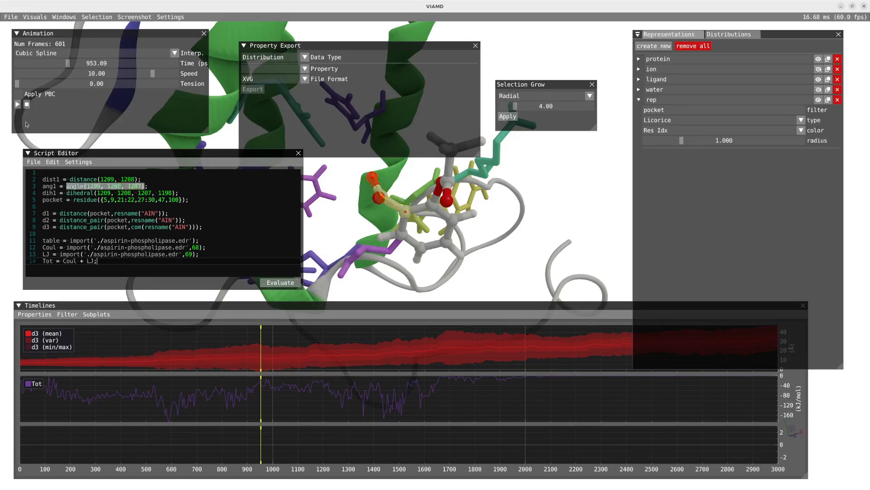
drag(223, 152, 218, 154)
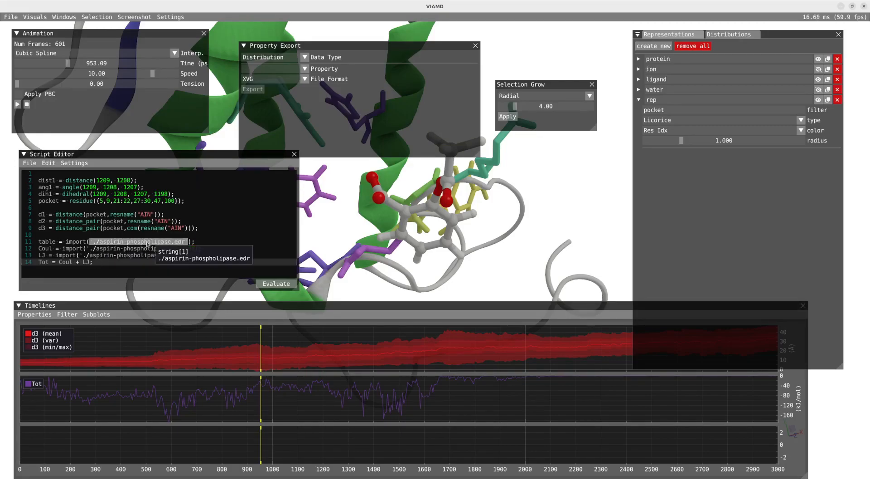
Step: Save the workspace as aspirin.via in the aspirin folder of VIAMD tutorials
click(5, 18)
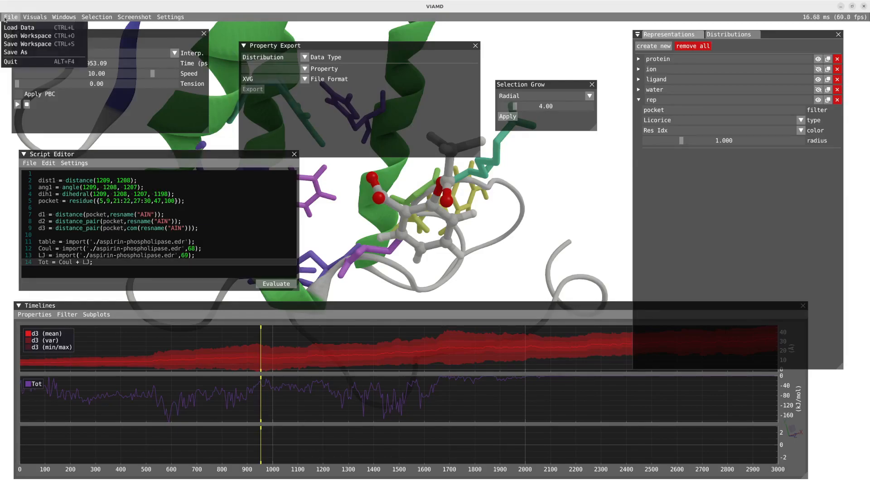
click(45, 43)
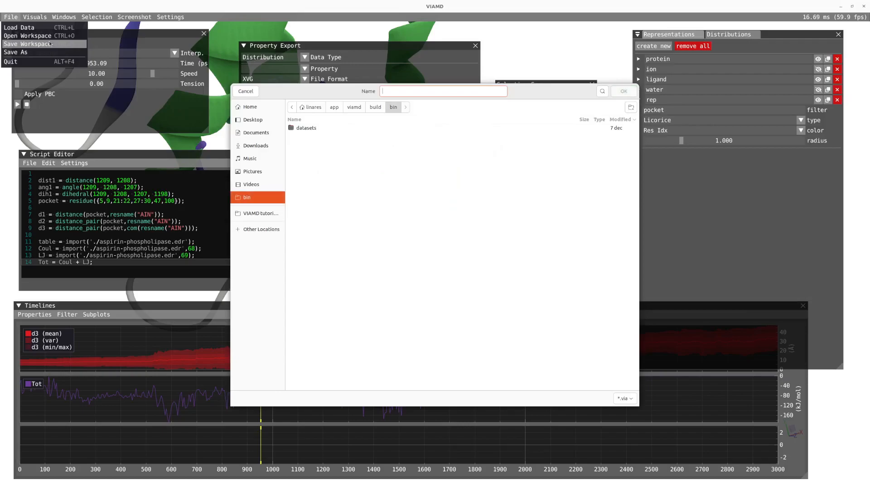
click(267, 214)
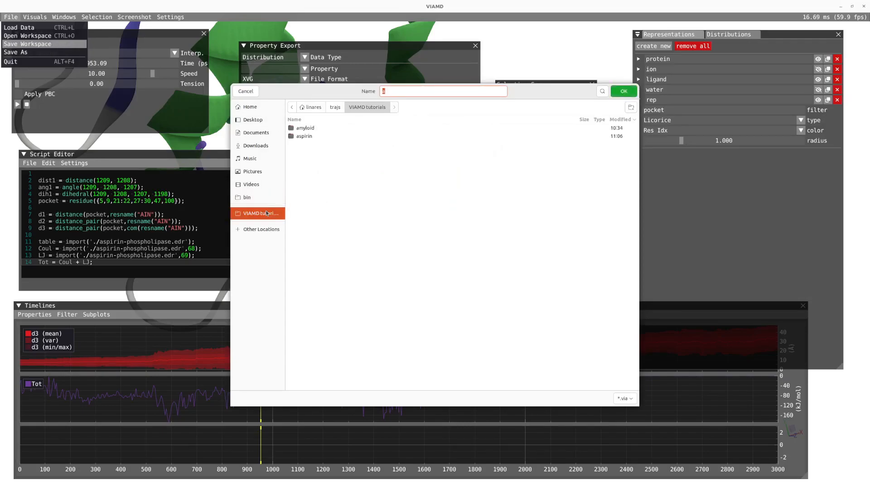
double_click(300, 139)
click(390, 89)
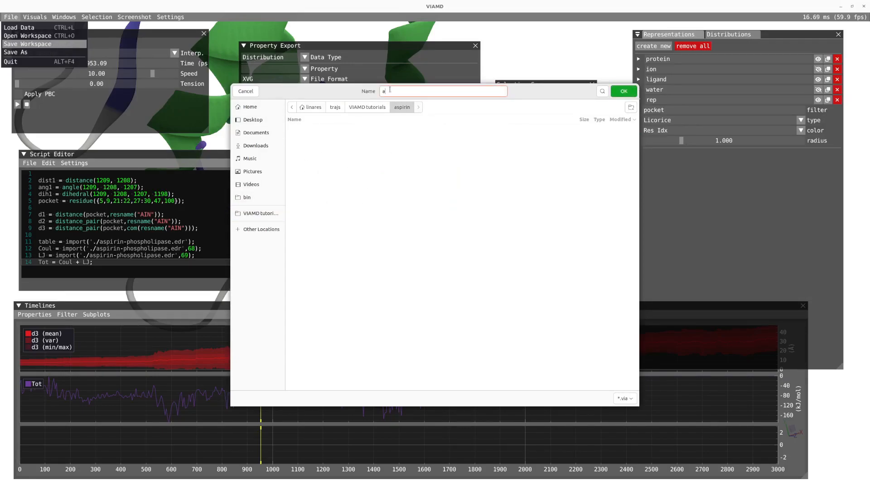
text(aspirin.via)
key(Return)
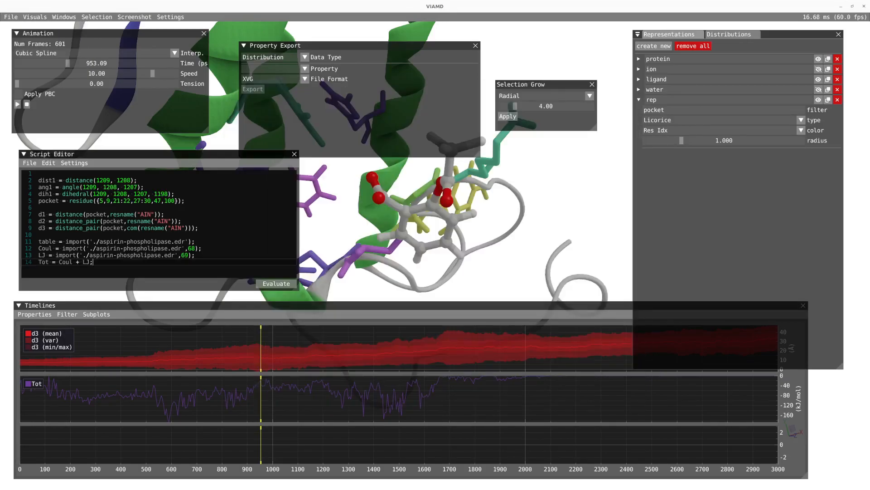
Step: Switch to the file manager showing the aspirin folder and open aspirin.via in the text editor beside it
drag(0, 243, 268, 186)
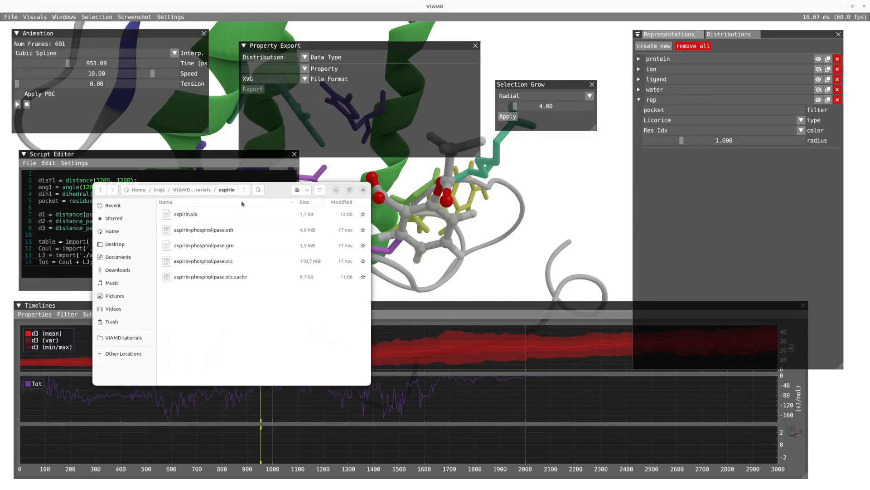
double_click(186, 215)
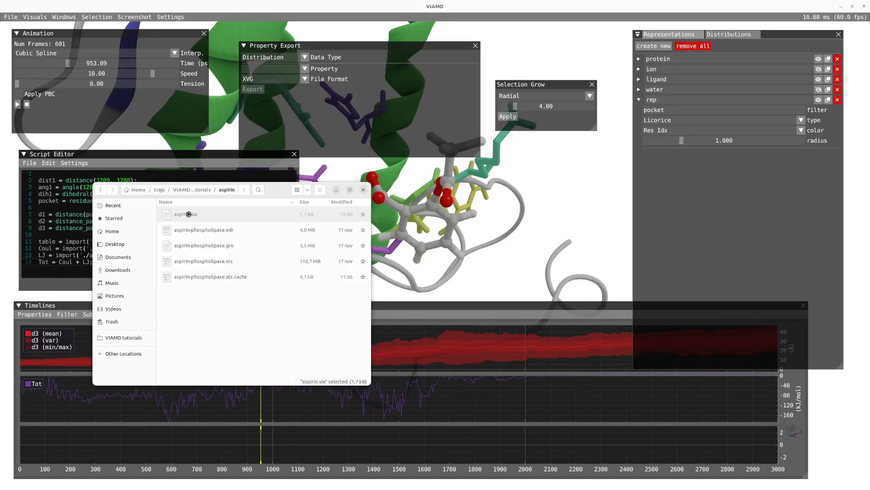
drag(132, 22, 481, 28)
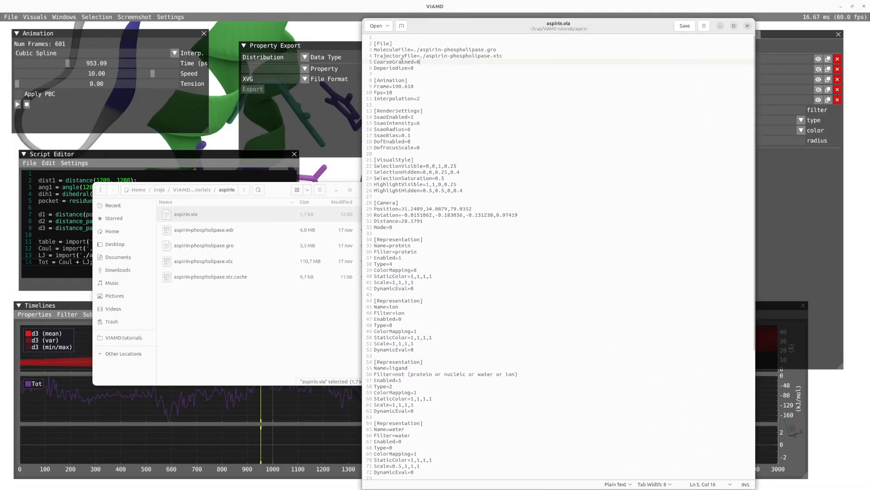
Step: Examine the molecule and trajectory paths, animation, render, camera and representation settings stored in aspirin.via
drag(425, 71, 365, 49)
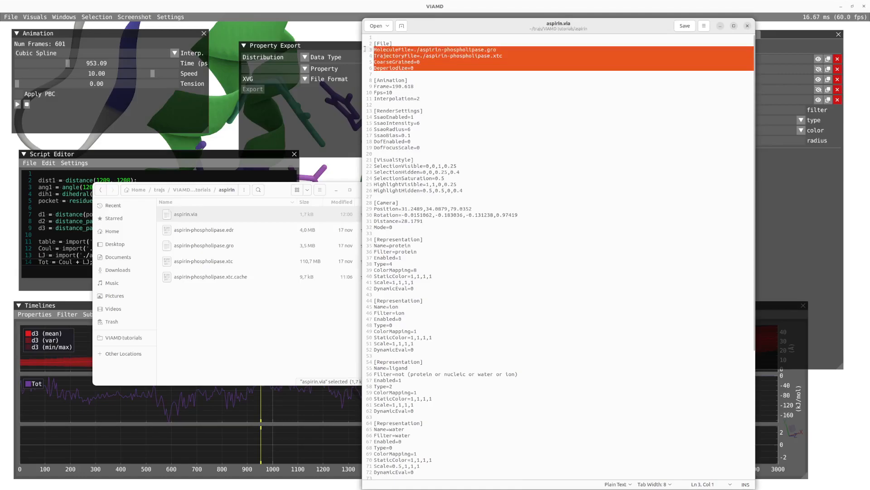
click(441, 78)
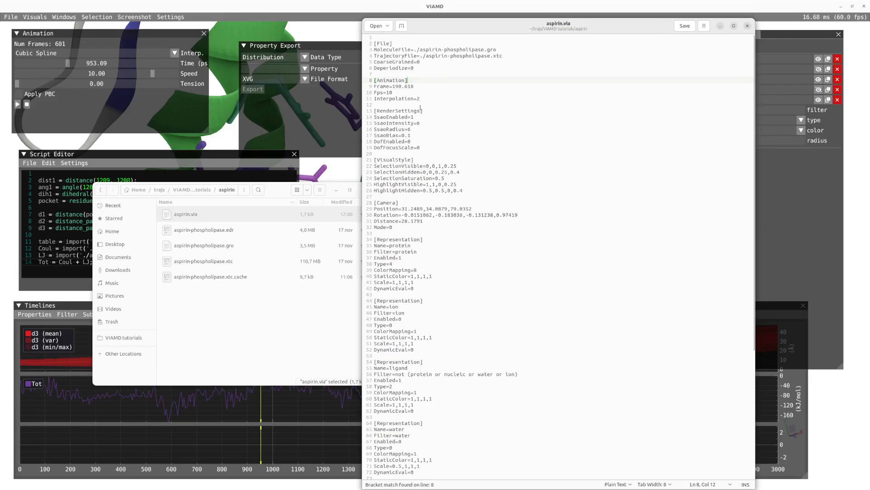
click(426, 153)
scroll(431, 163, down, 3)
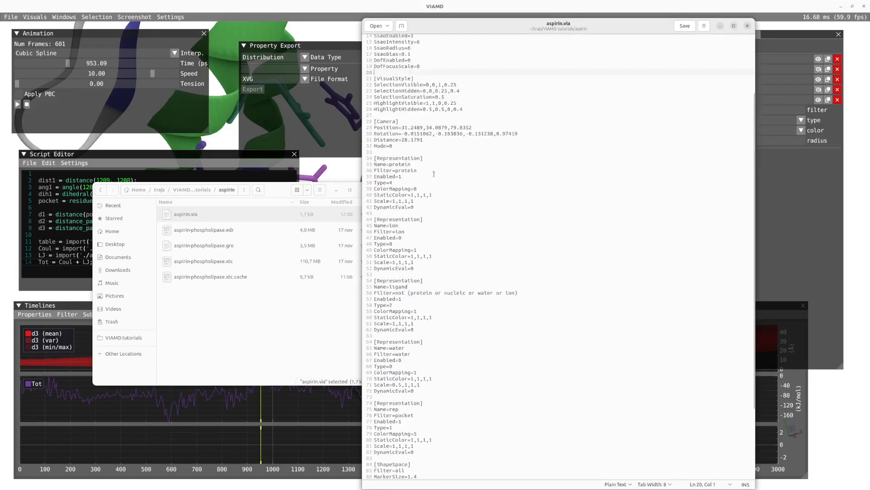
Step: Examine the representation, shape space and script sections stored in aspirin.via, and close the text editor
drag(389, 166, 417, 202)
click(429, 207)
scroll(432, 267, down, 5)
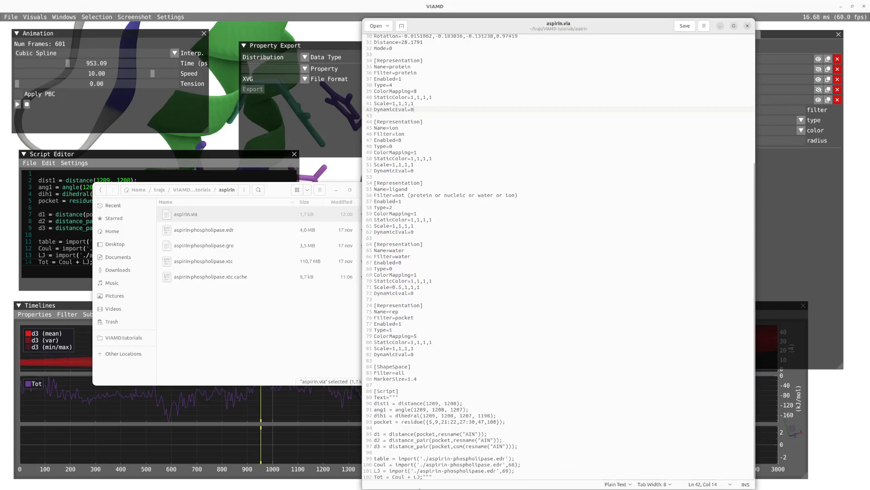
click(437, 475)
click(747, 26)
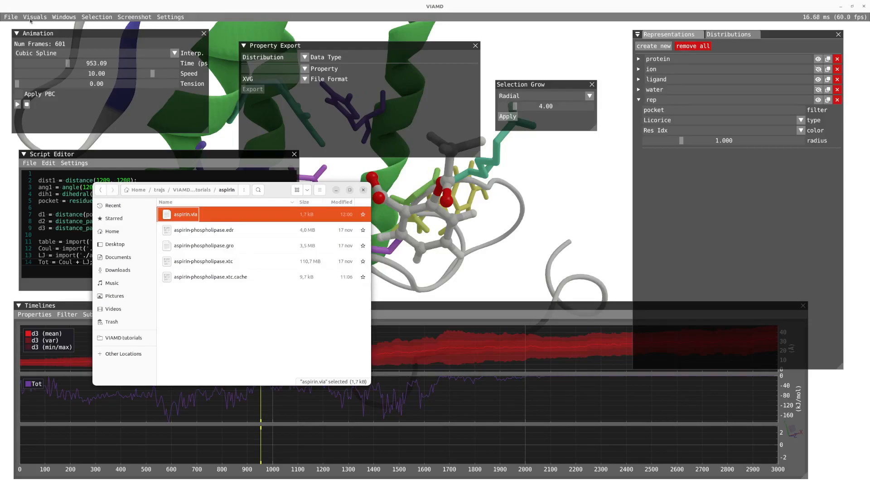
Step: Switch back to VIAMD, open the aspirin.via workspace from the aspirin folder of VIAMD tutorials, and evaluate its script
click(12, 18)
click(12, 17)
click(27, 35)
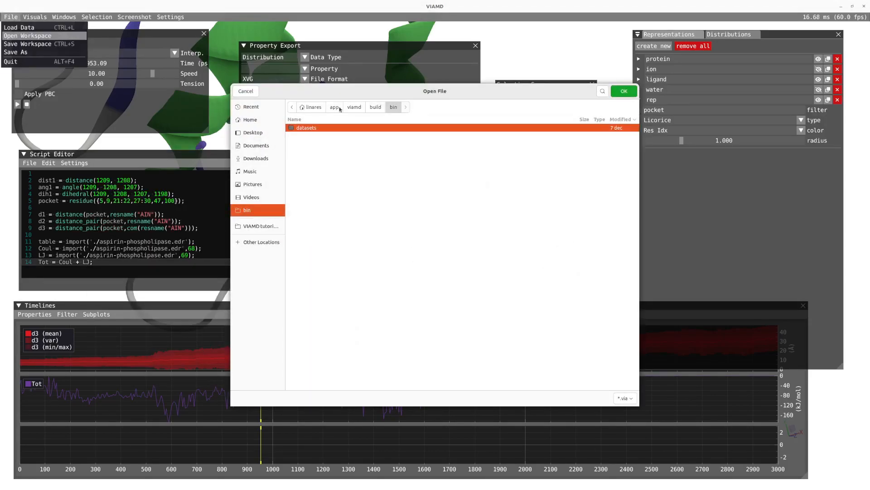
click(261, 226)
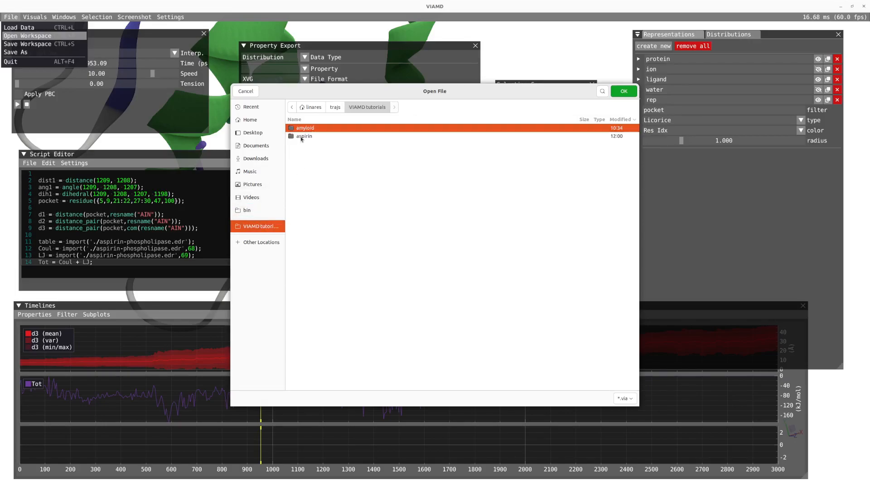
double_click(302, 136)
double_click(306, 129)
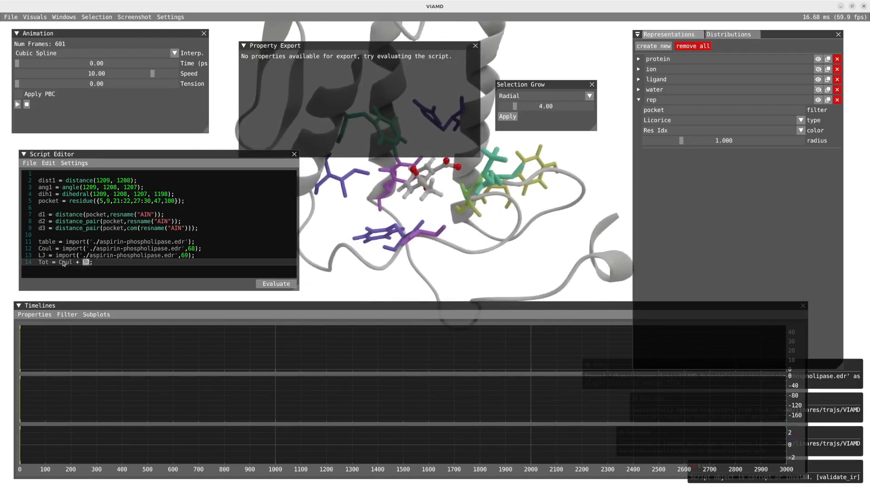
click(276, 284)
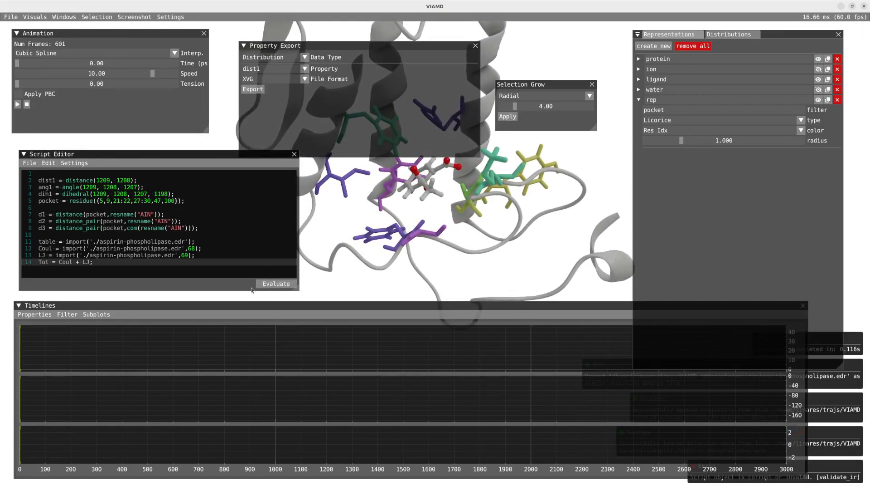